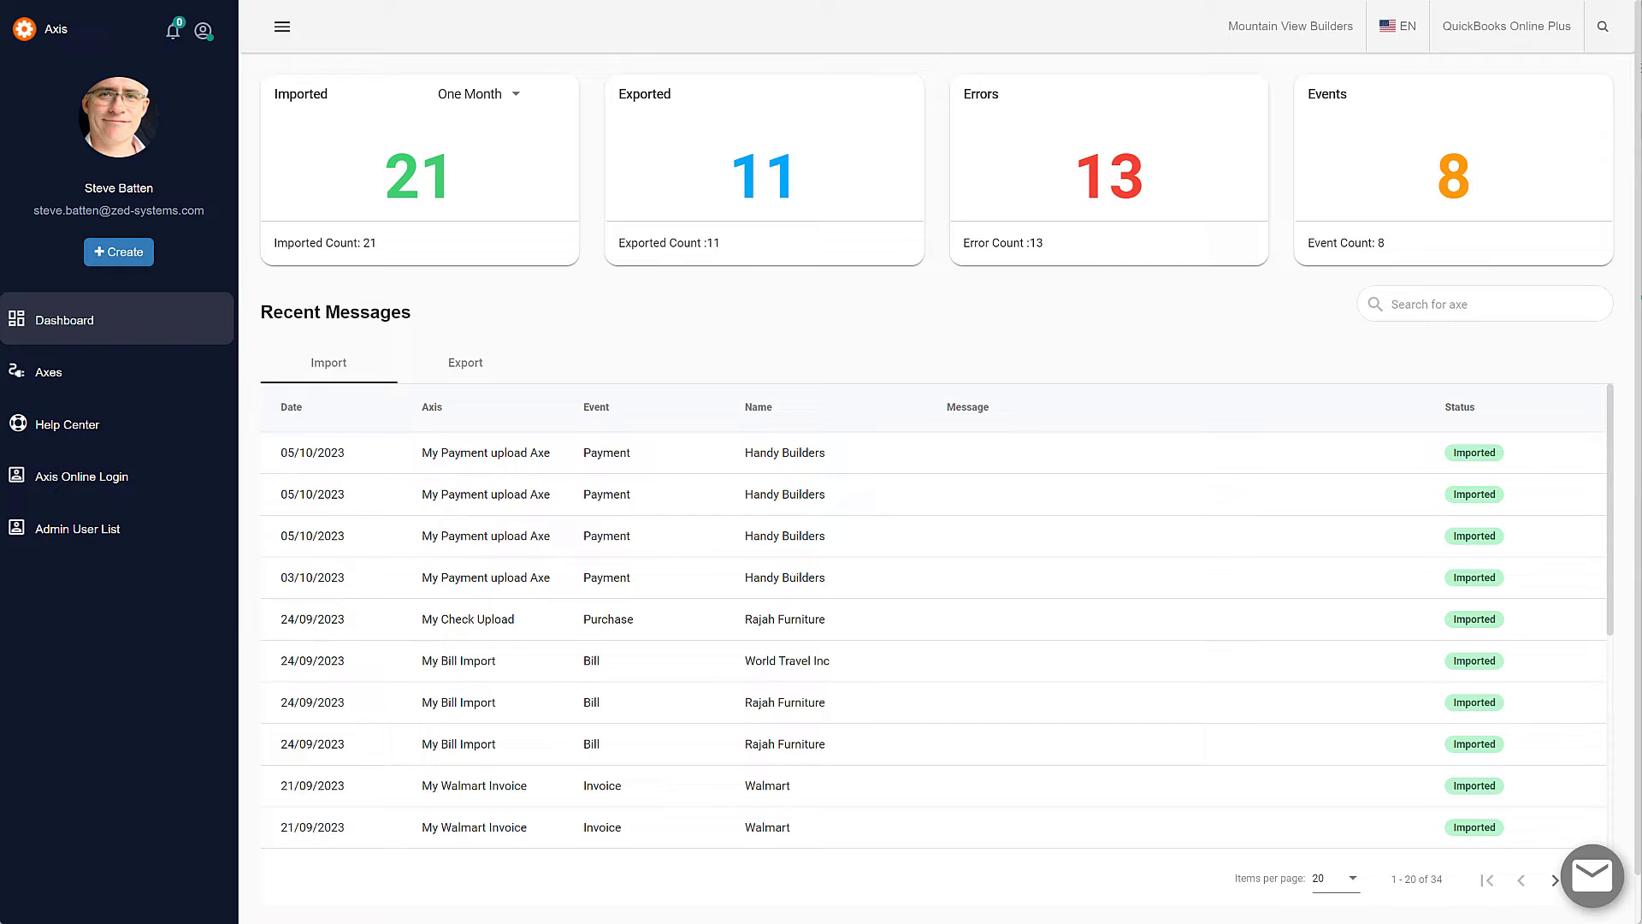
# - Show recent export activity on the Dashboard, then list the export axes on the Axes page
pyautogui.click(465, 362)
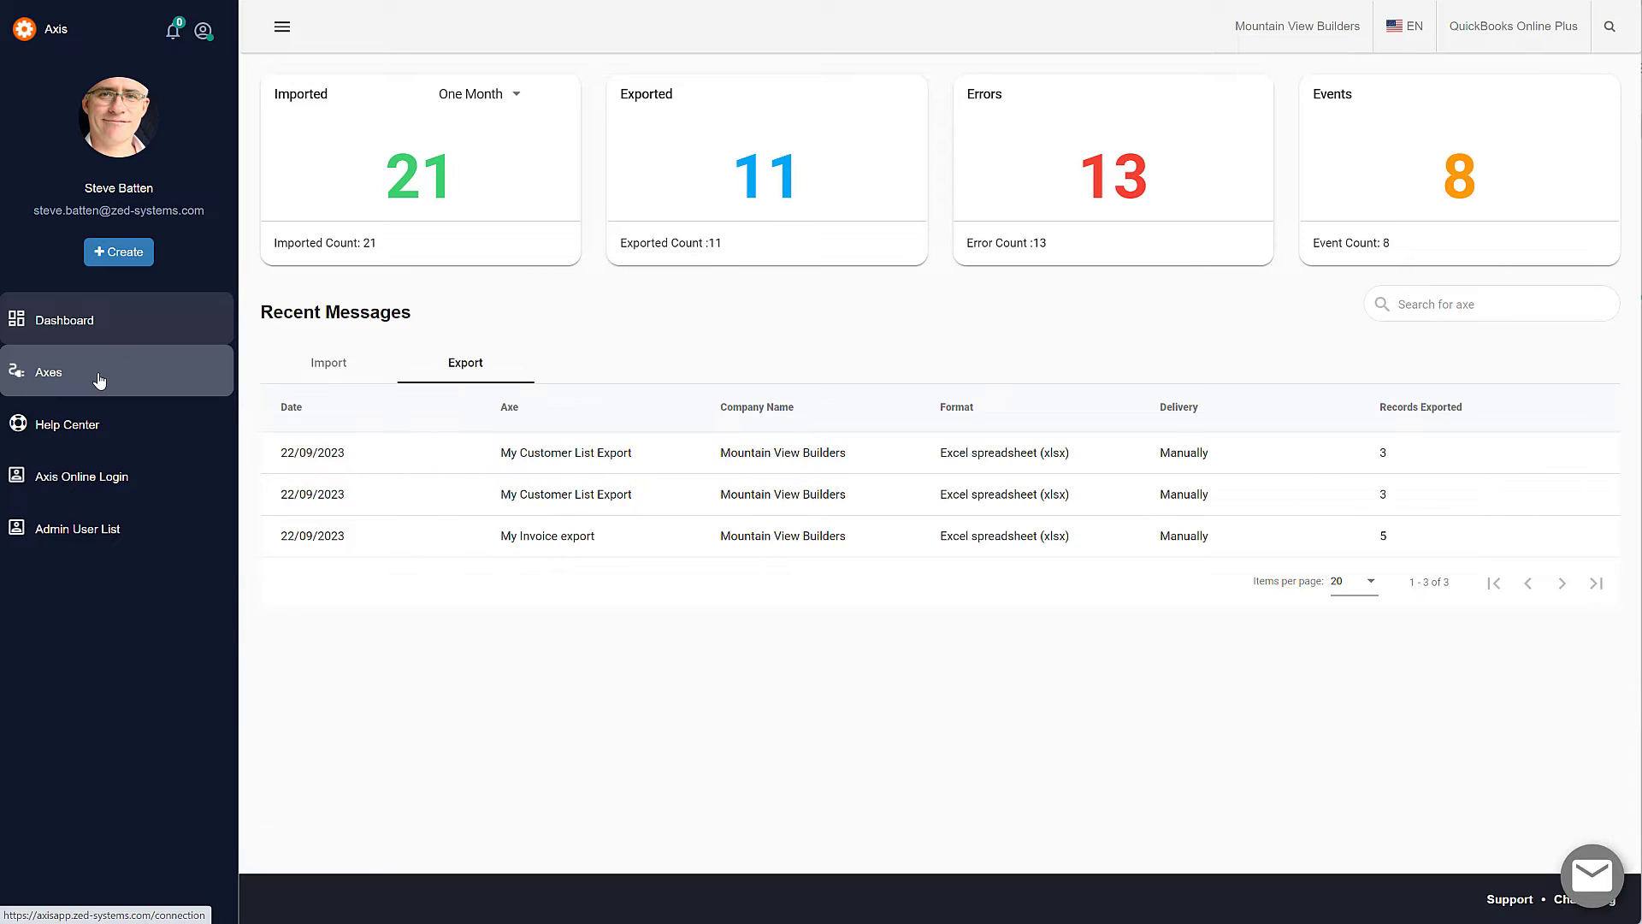
pyautogui.click(100, 378)
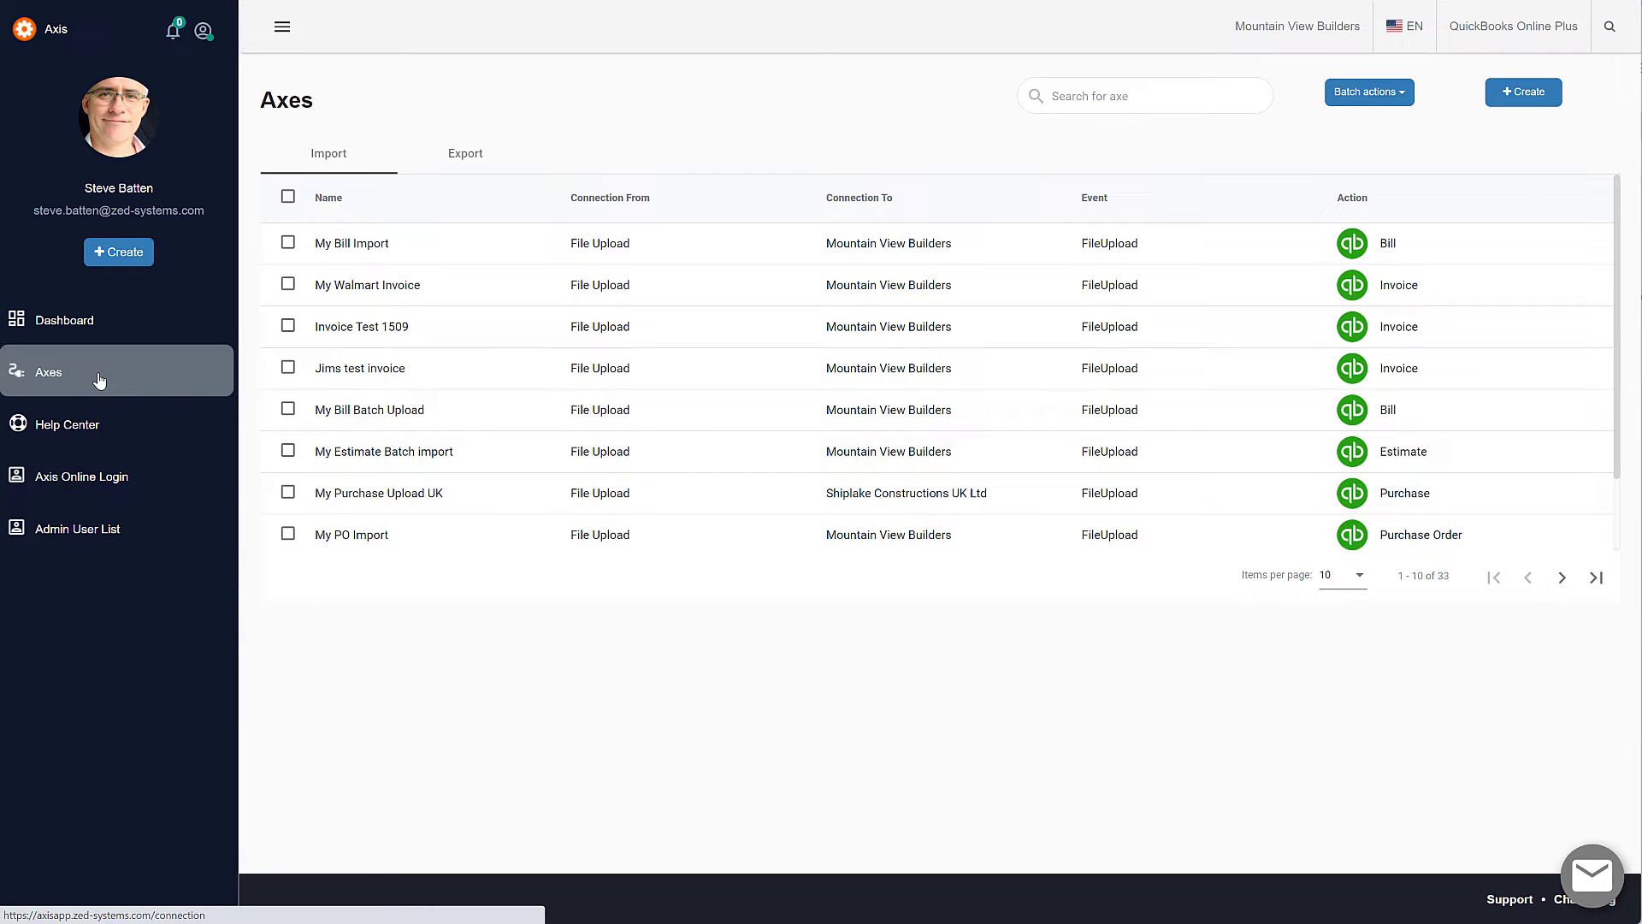
pyautogui.click(466, 160)
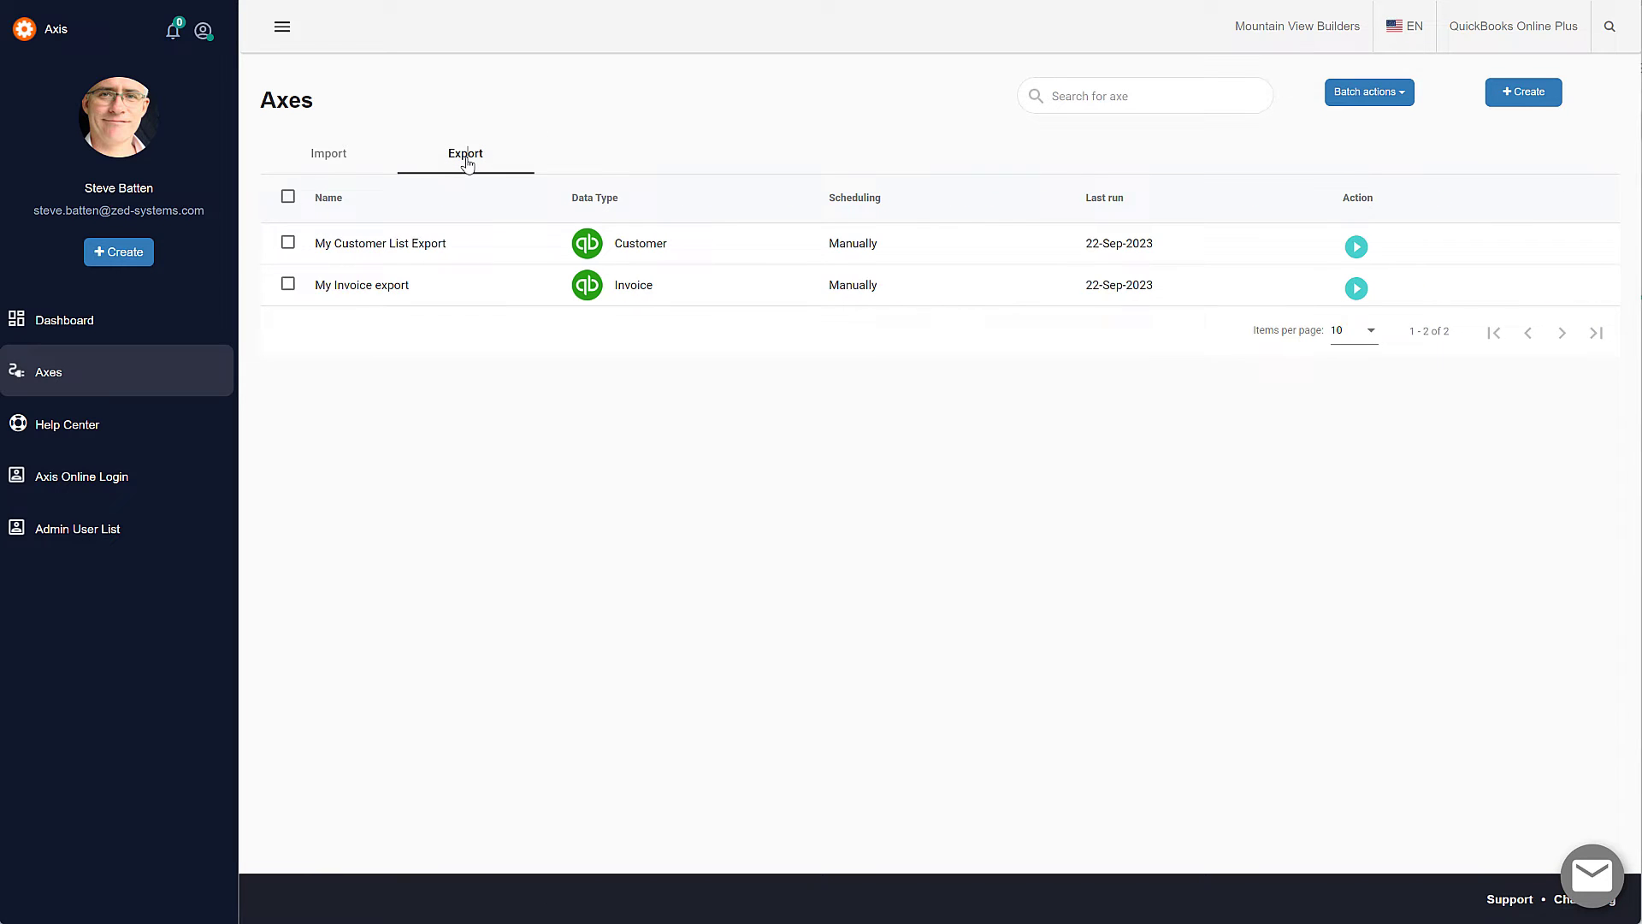
# - Create a new axe named 'Invoice Export Axe' with transaction type Invoice and continue to the query
pyautogui.click(1508, 100)
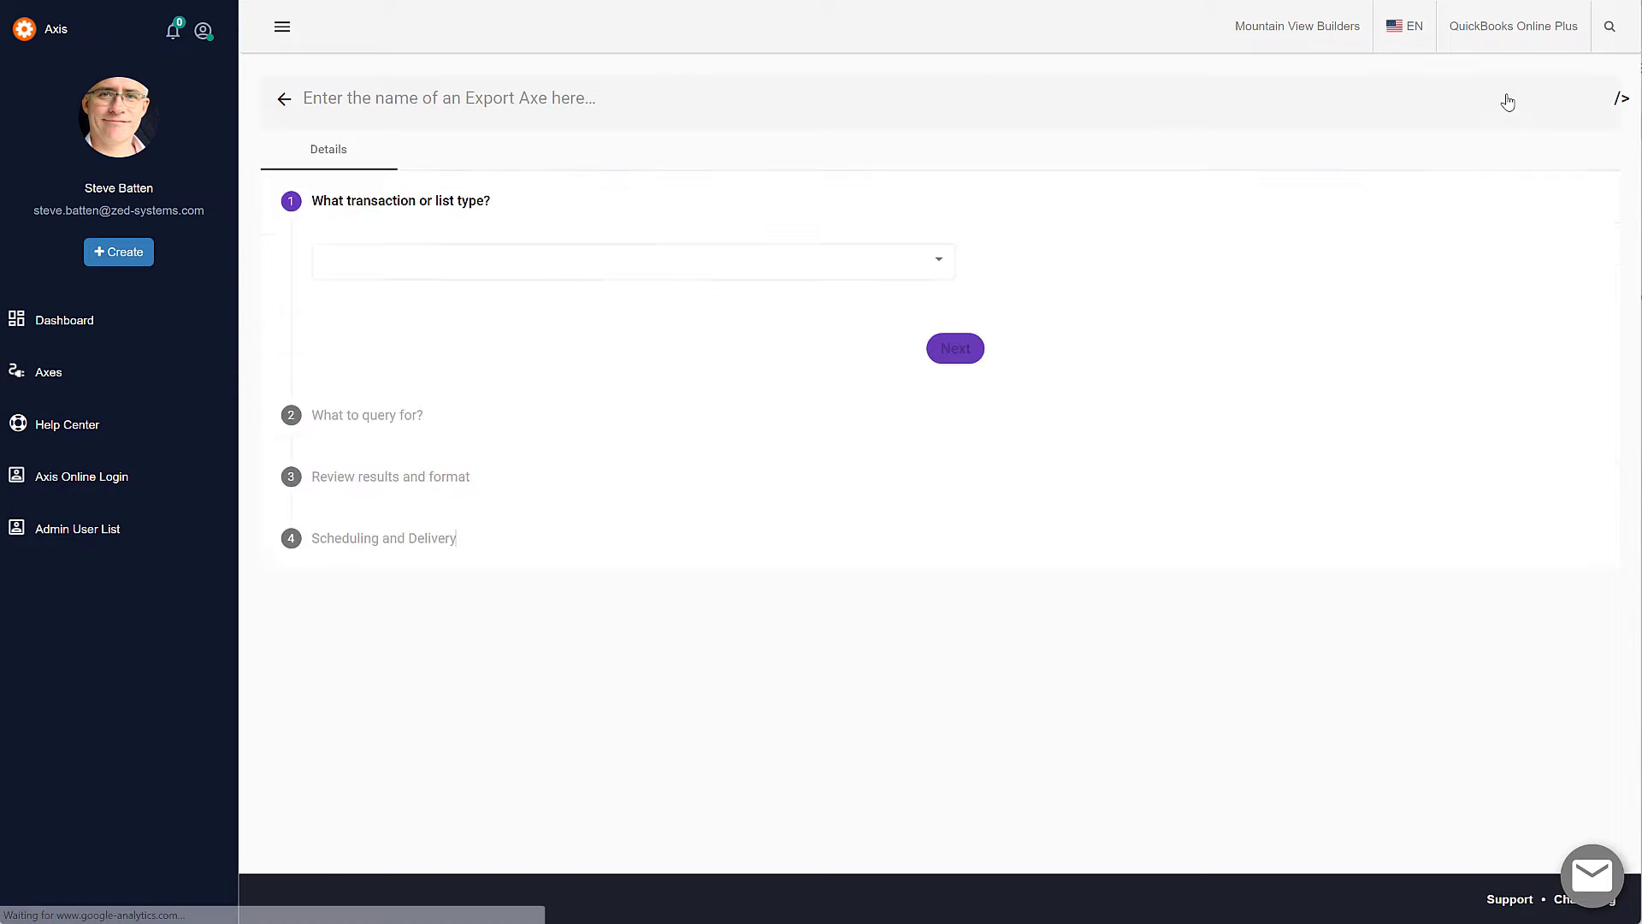
pyautogui.click(350, 96)
pyautogui.write('Invoice Export Axe')
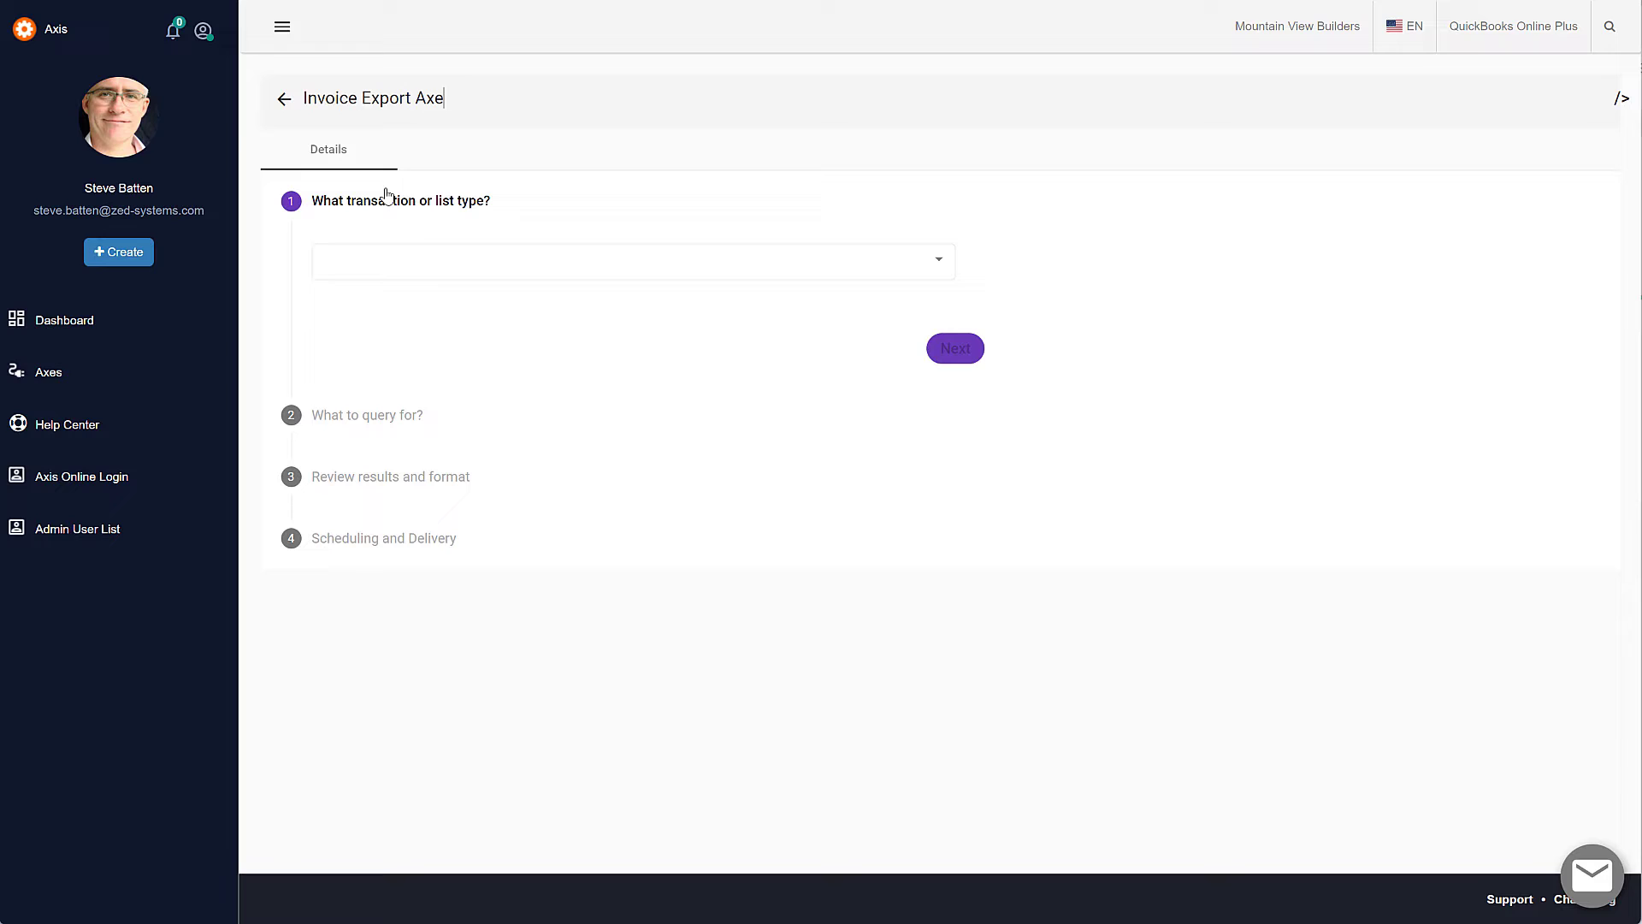
pyautogui.click(414, 259)
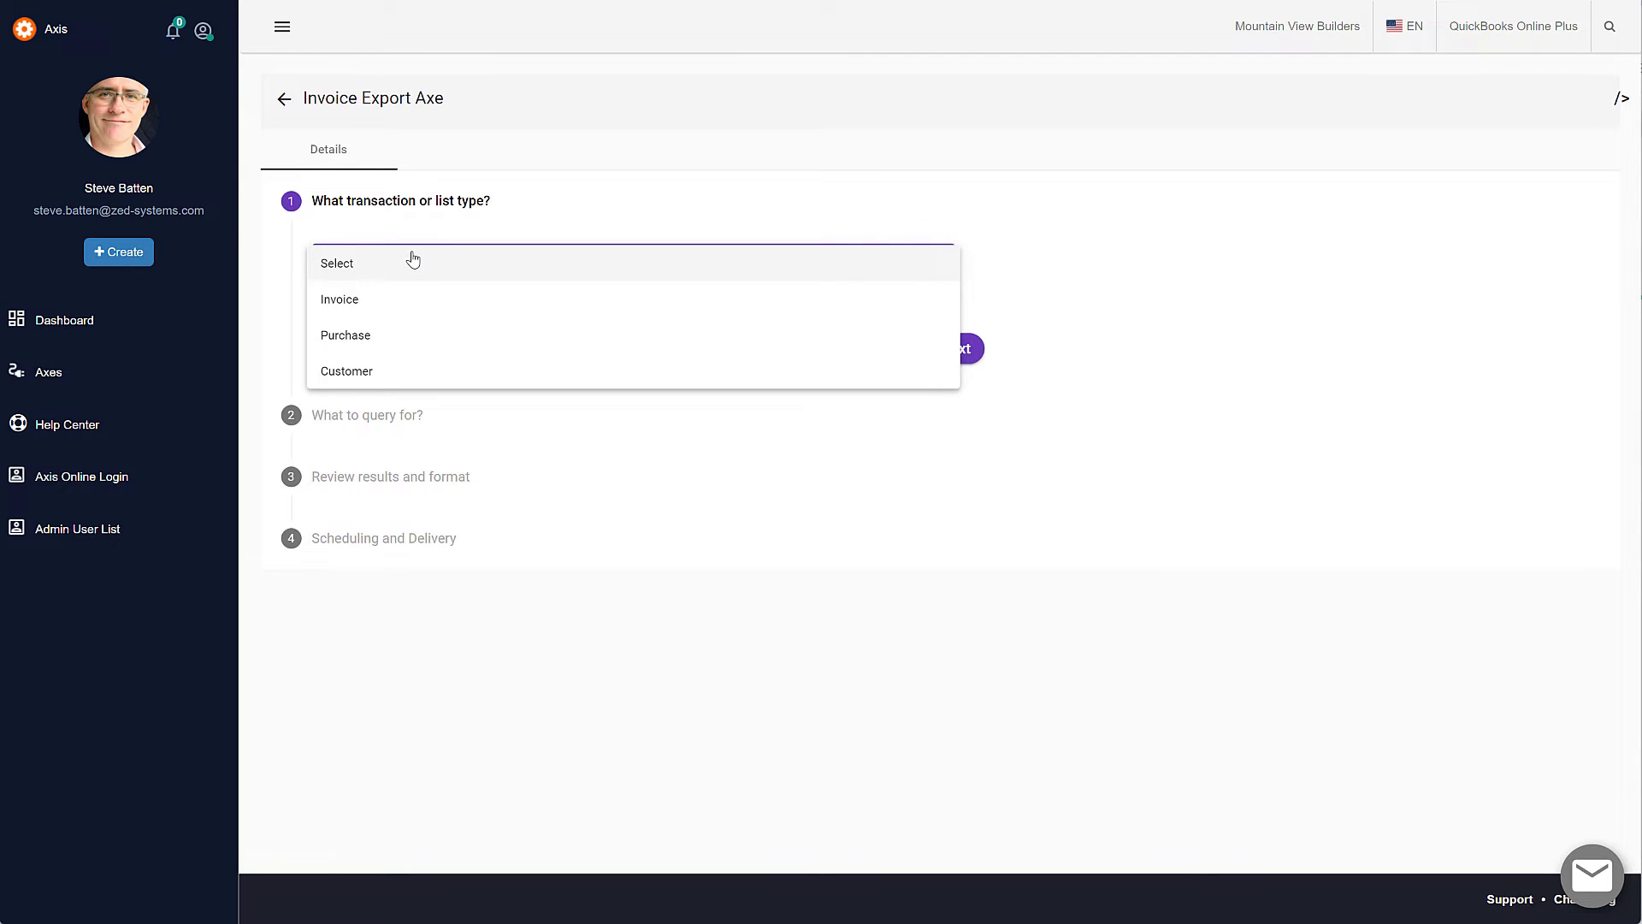
pyautogui.click(408, 304)
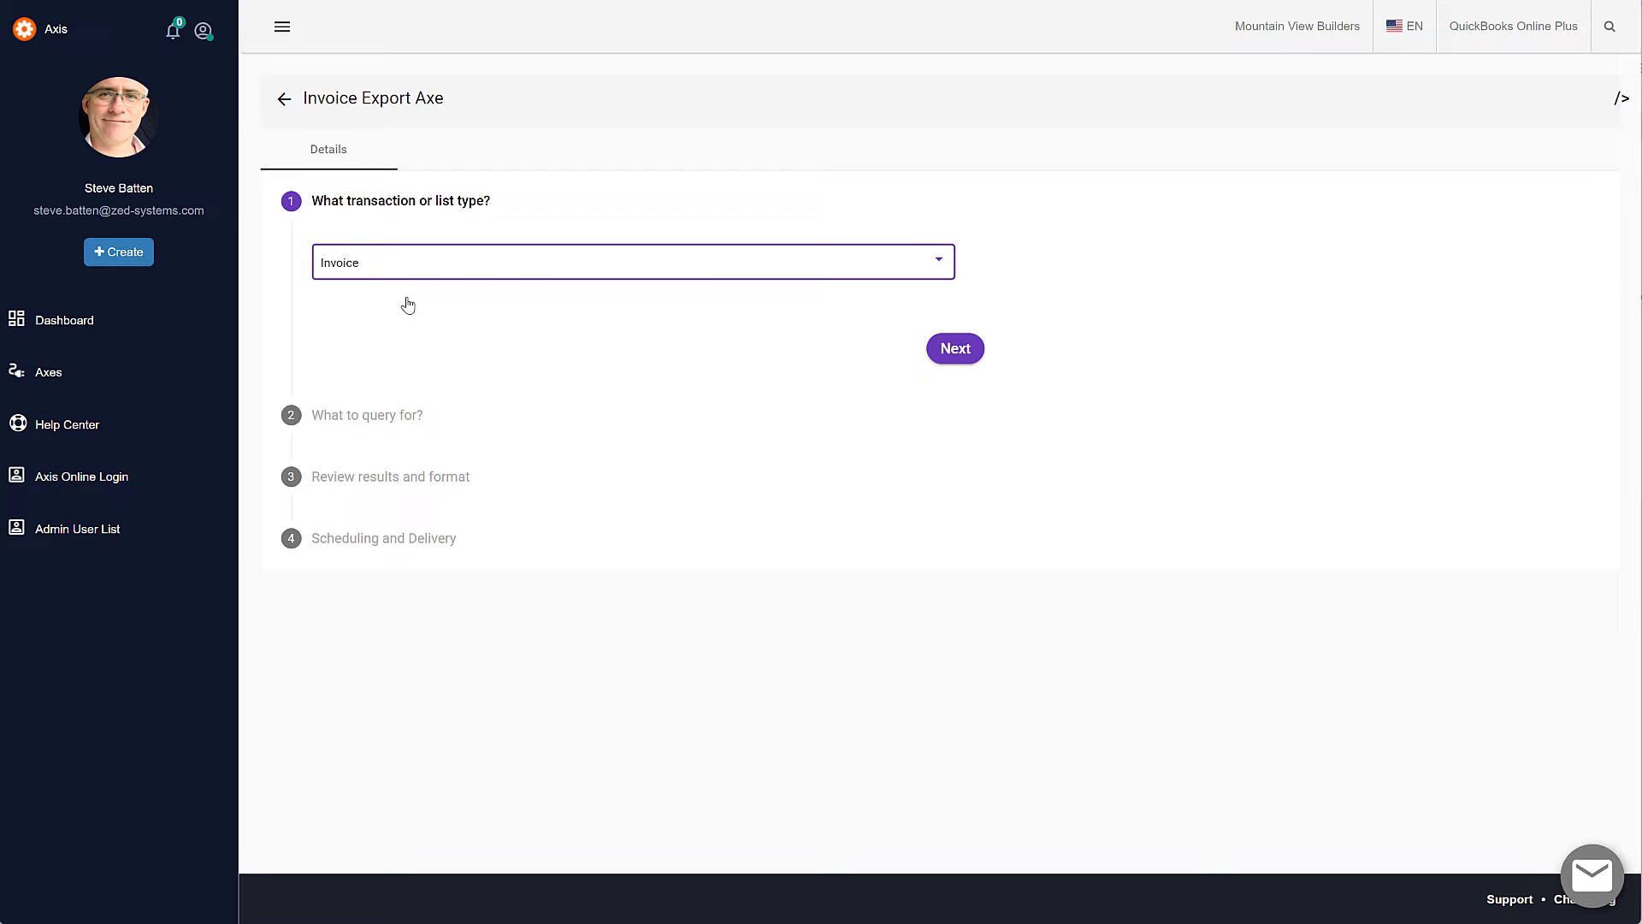
pyautogui.click(955, 366)
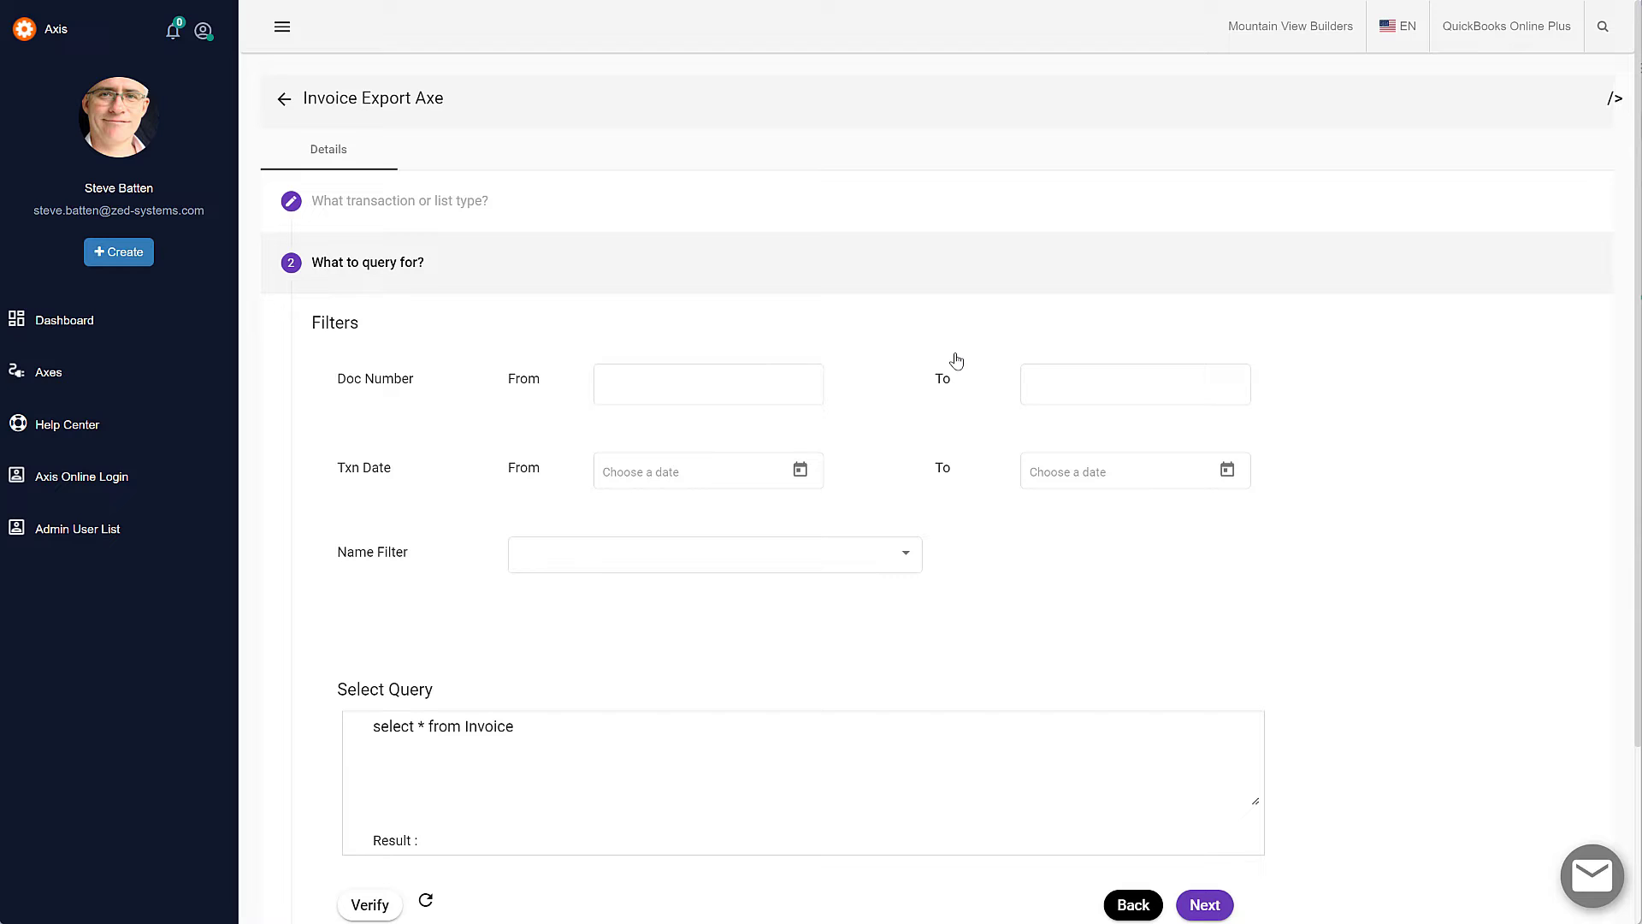
# - Set the Doc Number filter from 1000 to 2000
pyautogui.click(691, 377)
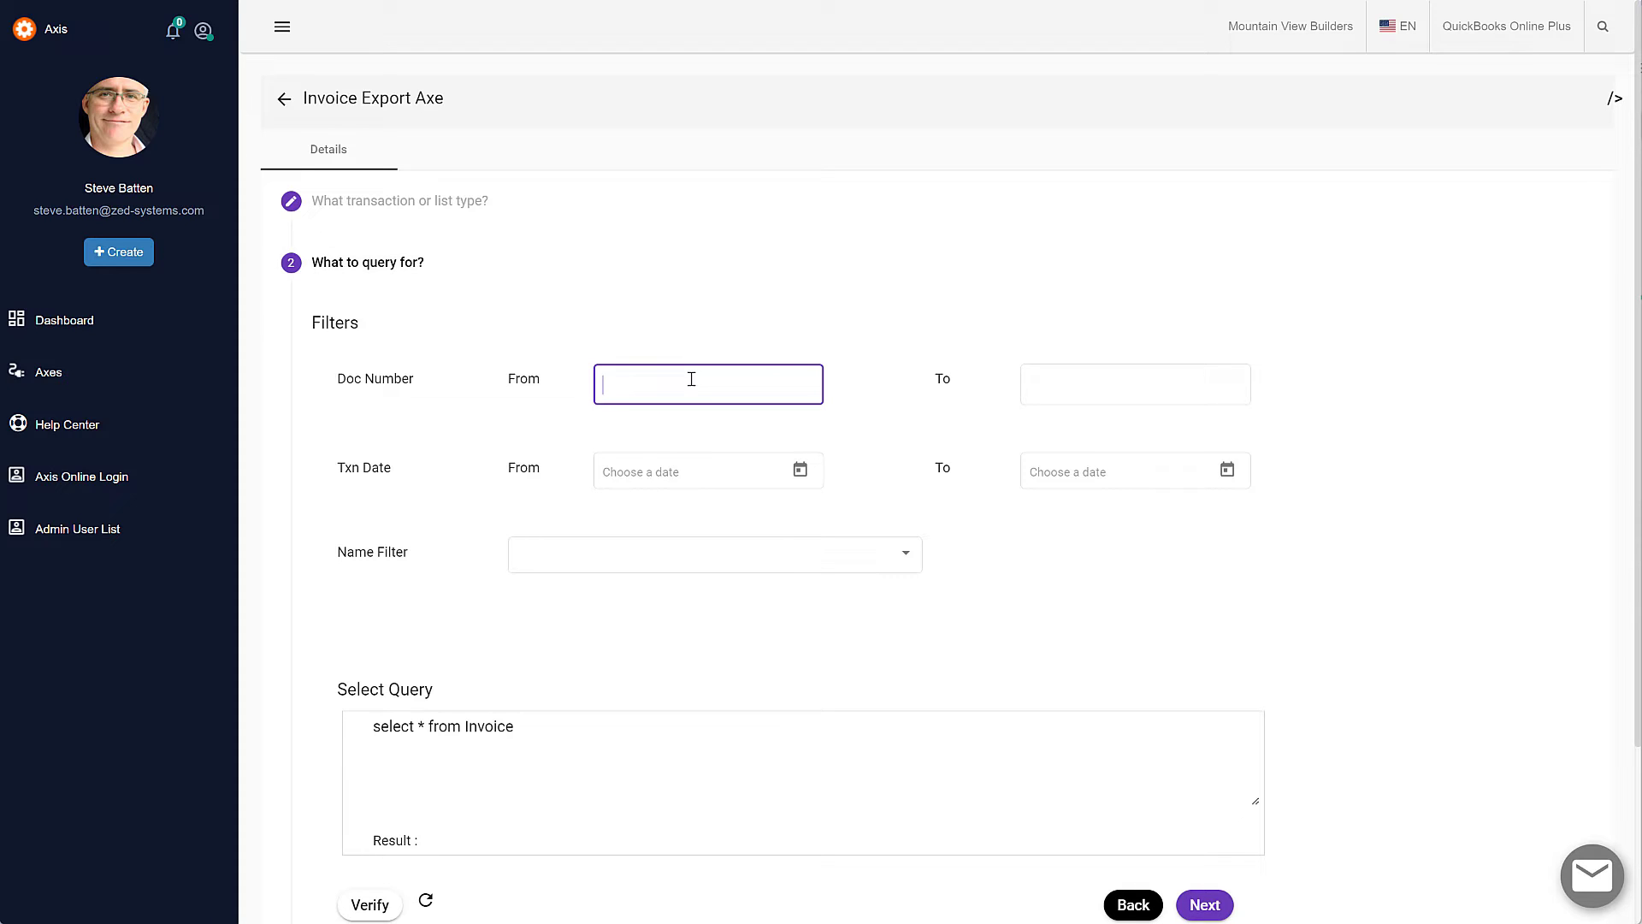
pyautogui.write('1000')
pyautogui.press('Tab')
pyautogui.write('2000')
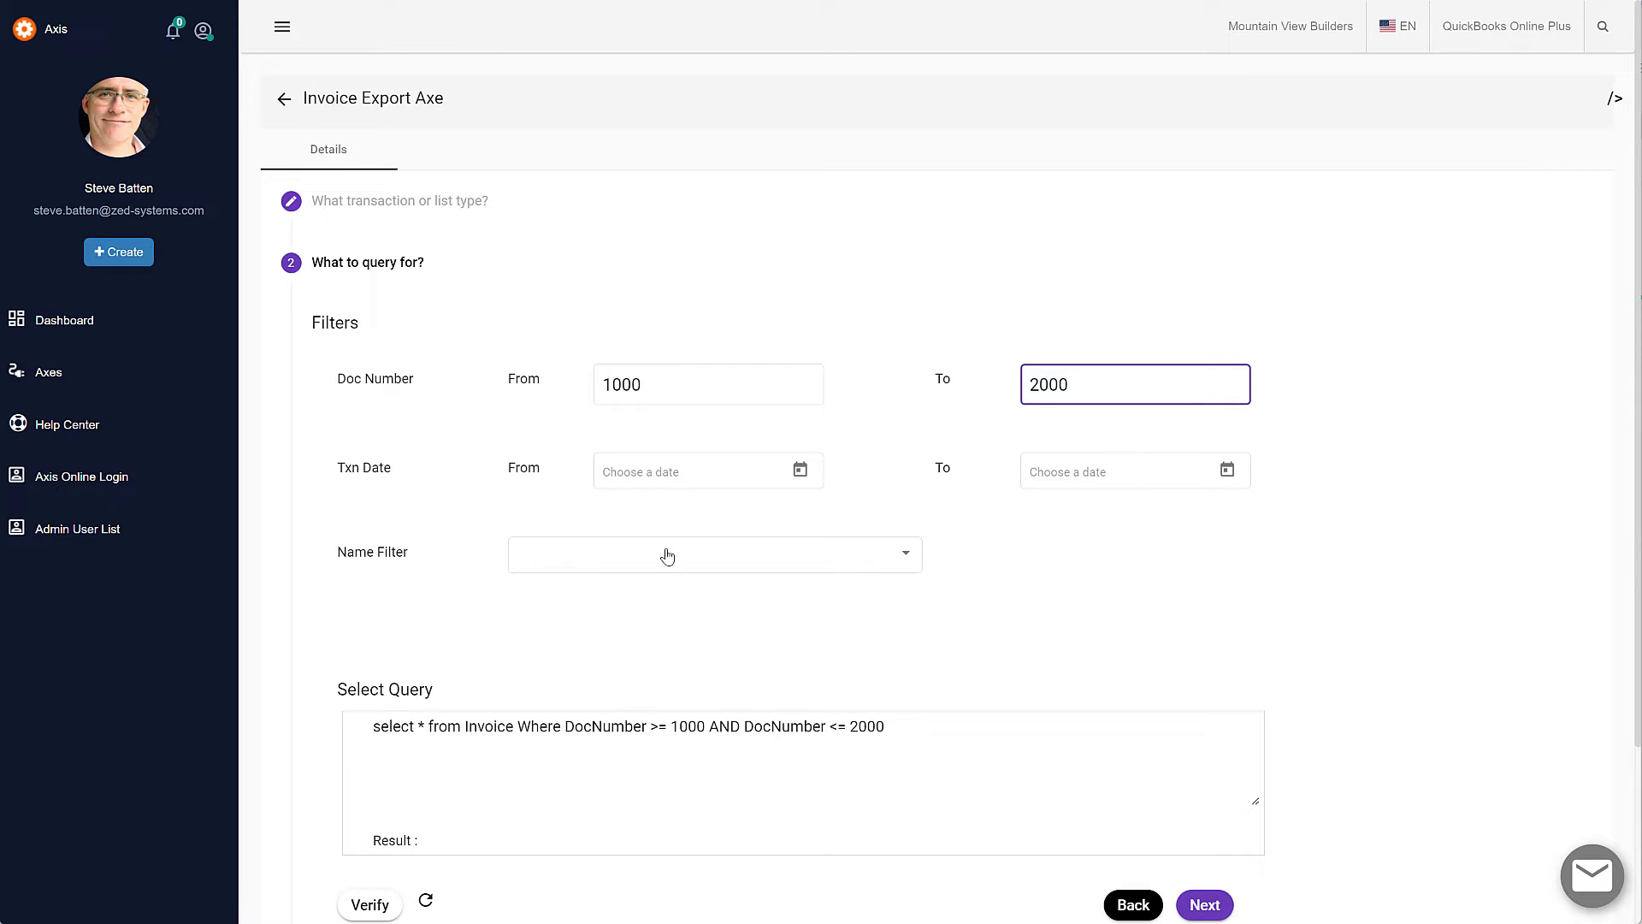
pyautogui.click(800, 473)
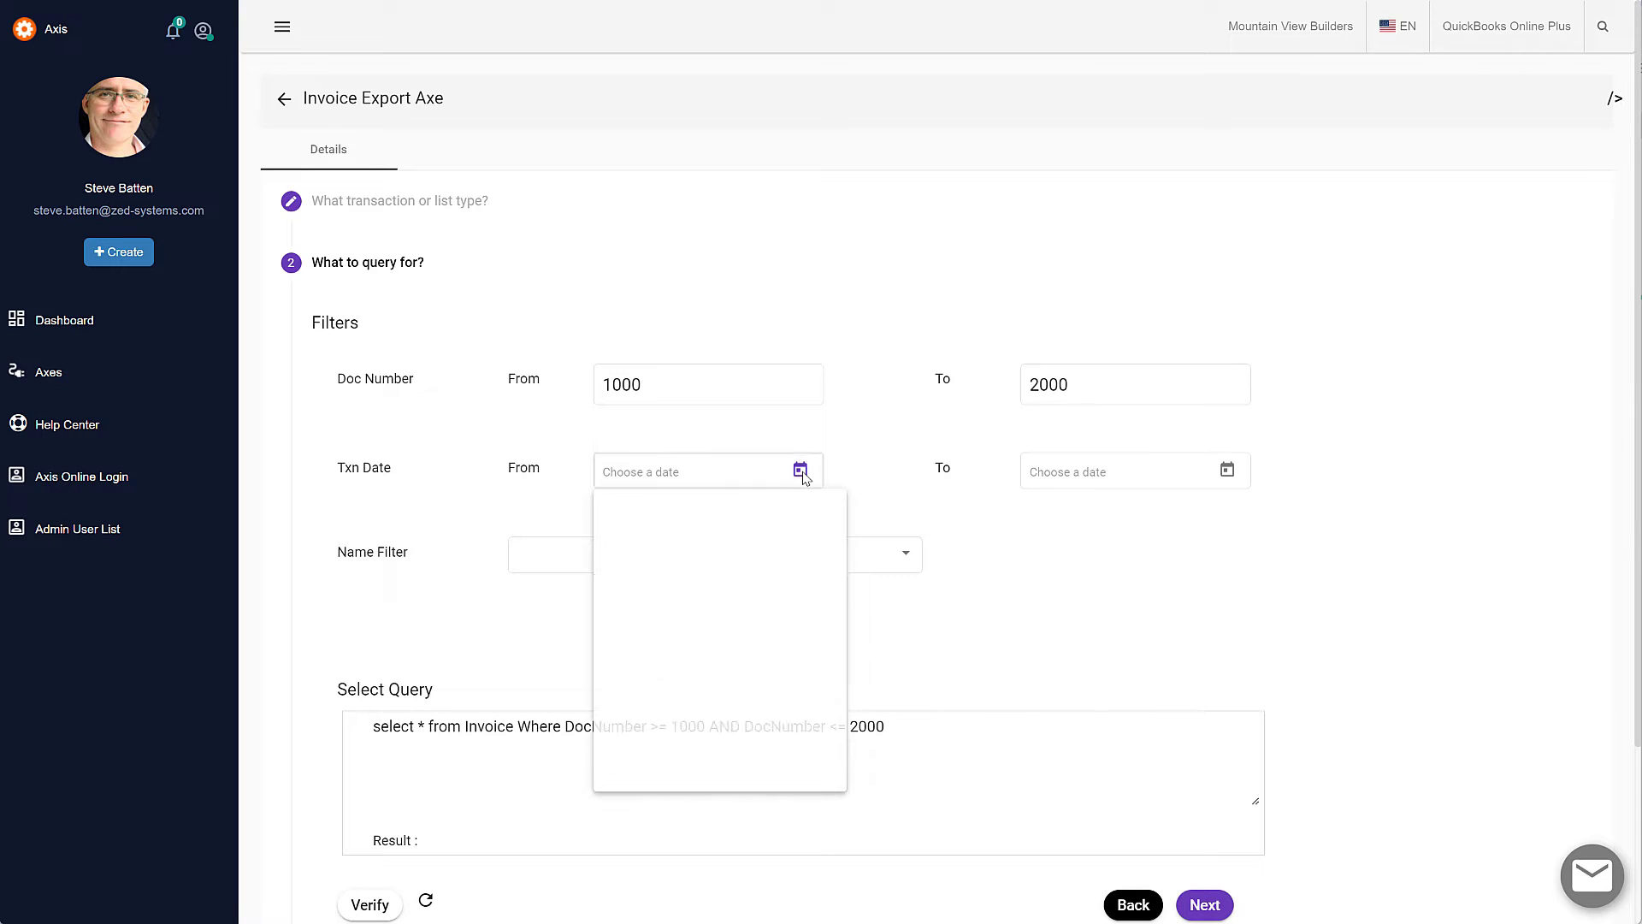
# - Add Handy Builder and Handy Builders to the name filter and verify the query returns 100 invoices
pyautogui.click(907, 556)
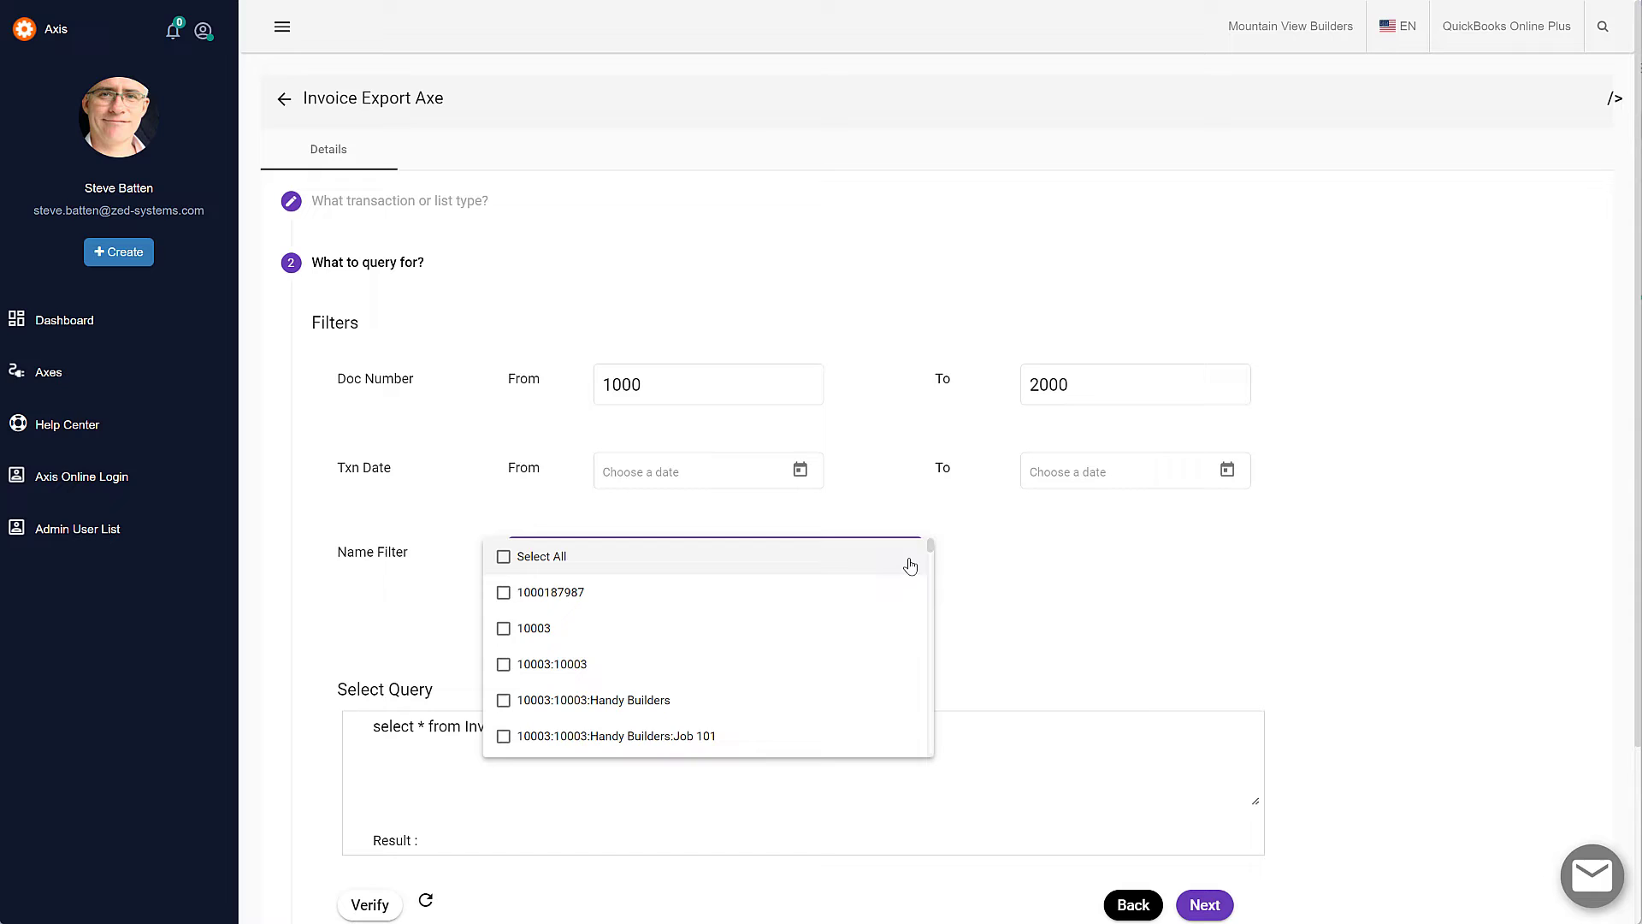
pyautogui.scroll(-3, 828, 691)
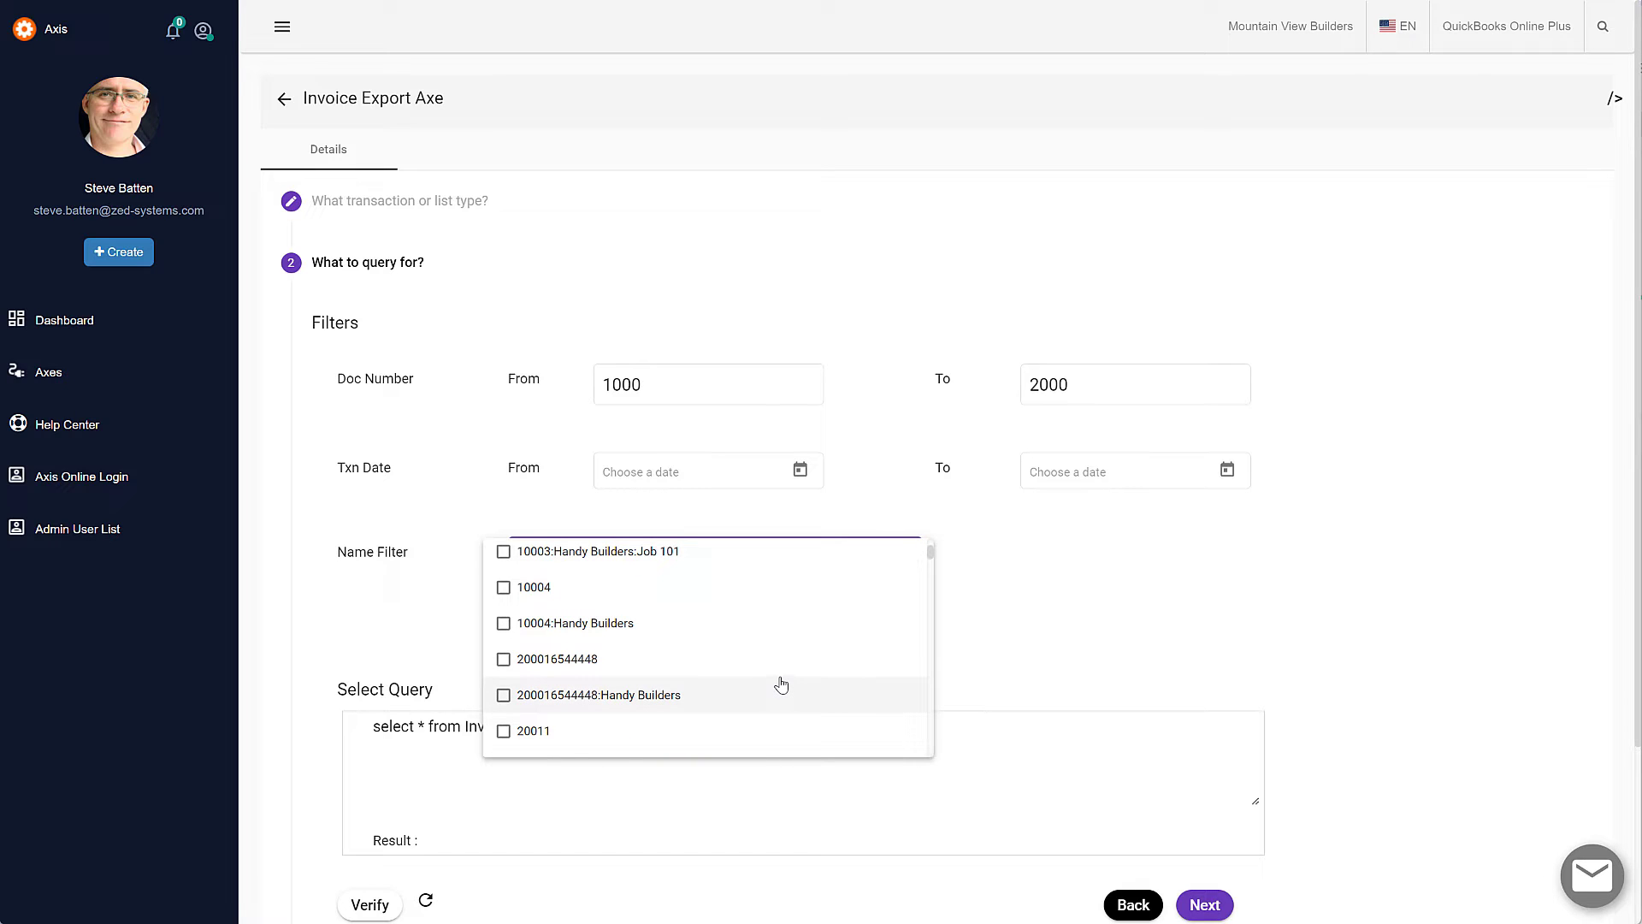
pyautogui.scroll(-15, 781, 684)
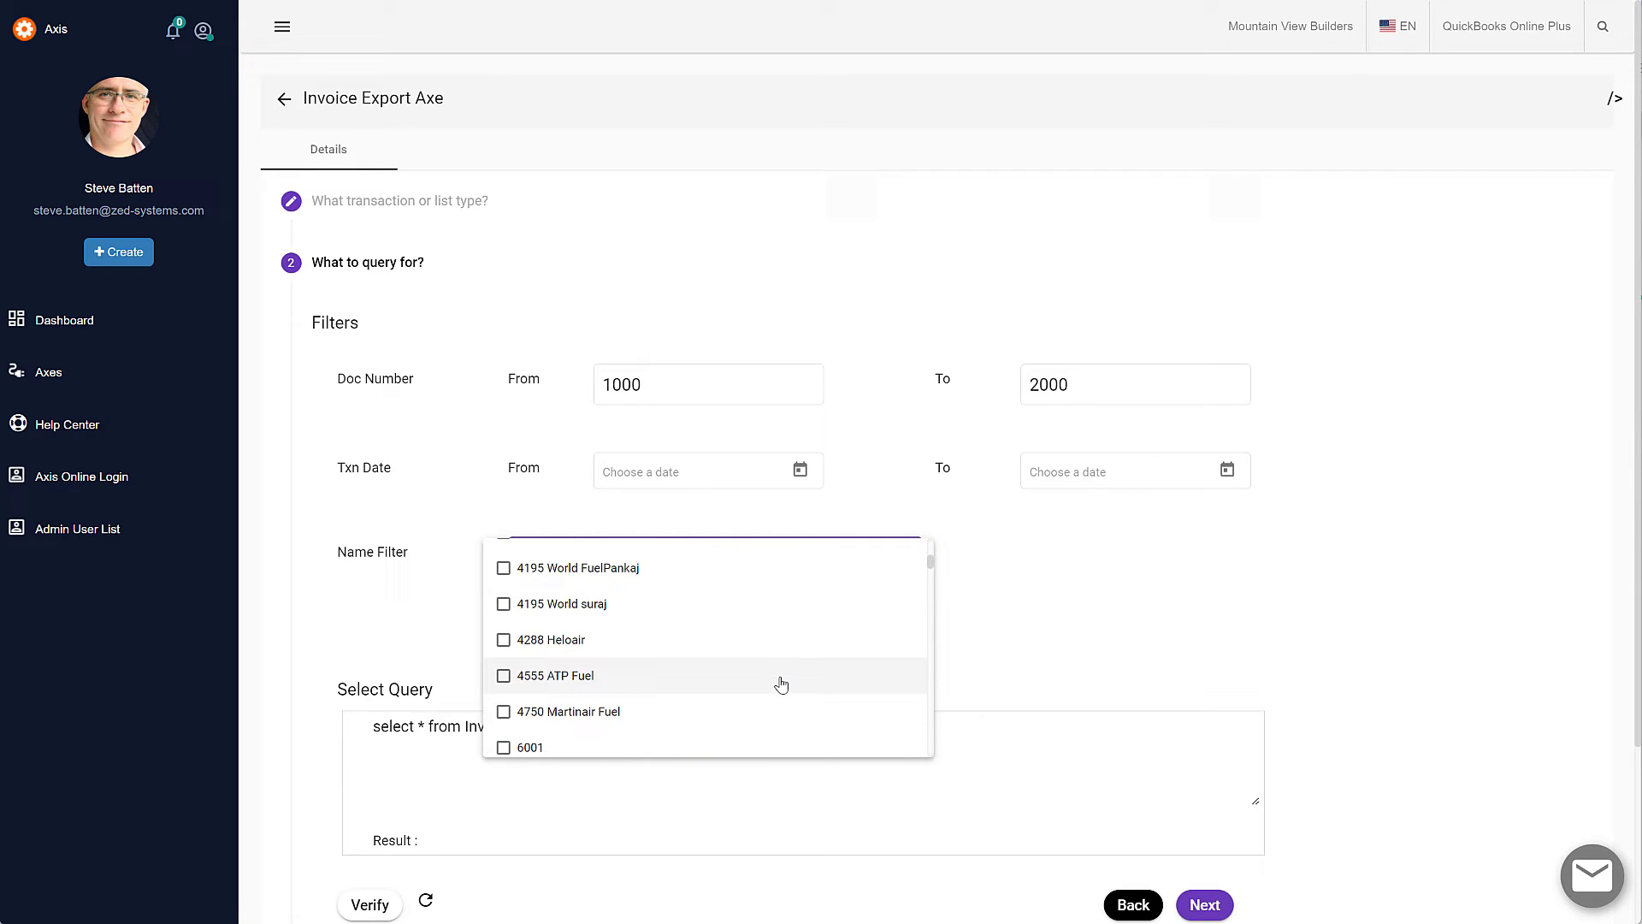
pyautogui.click(503, 689)
pyautogui.click(630, 727)
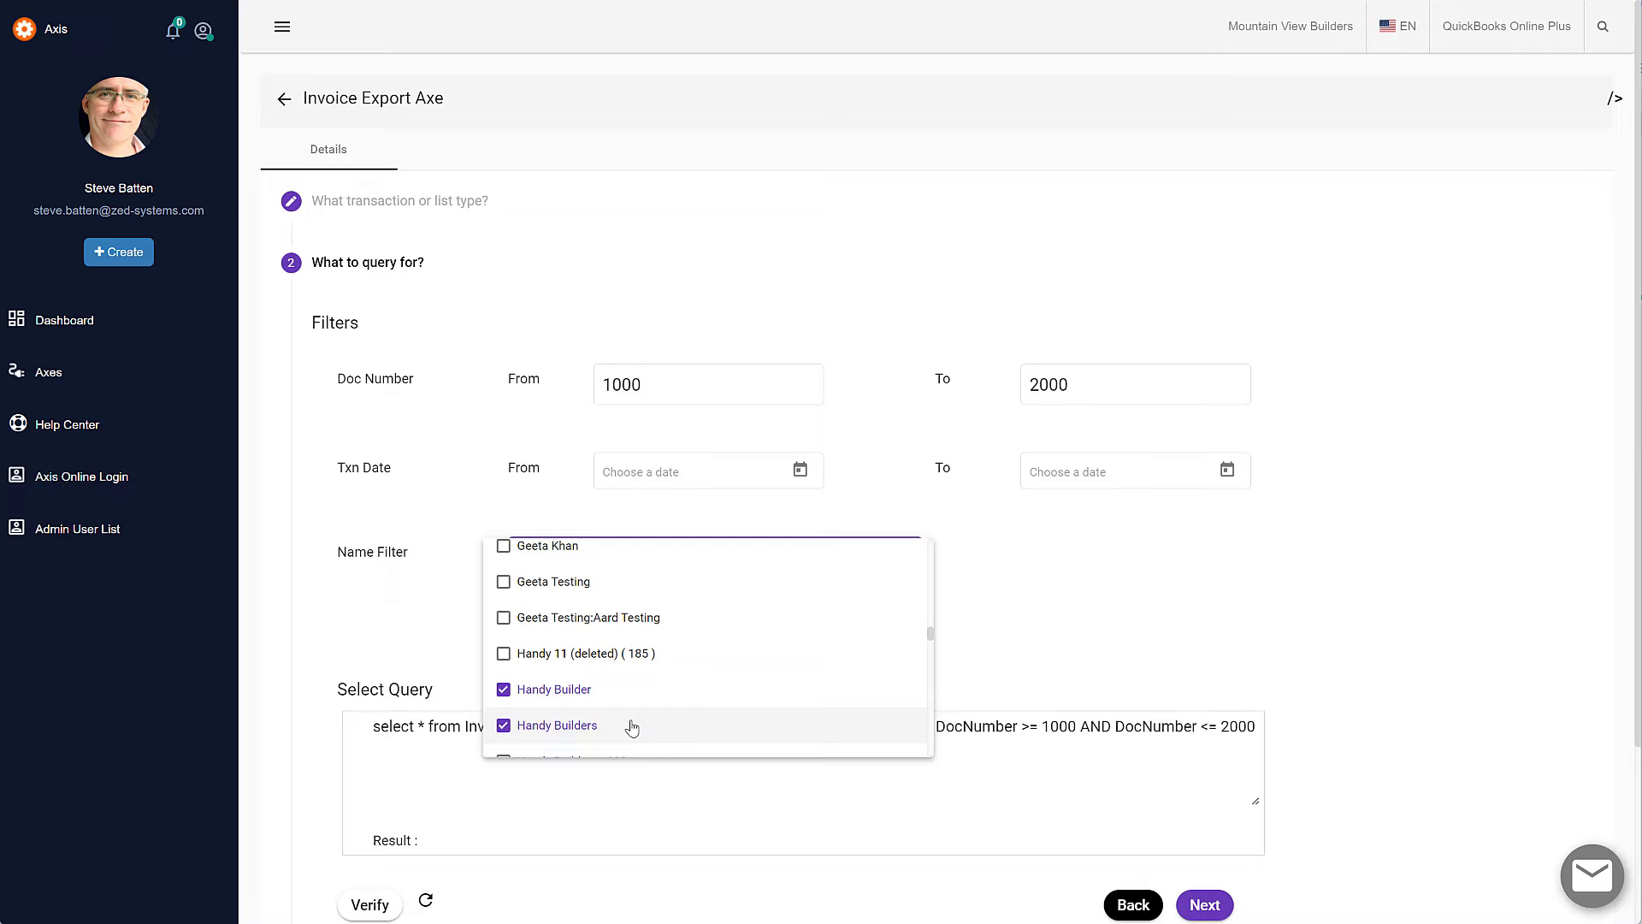
pyautogui.click(1043, 799)
pyautogui.click(369, 905)
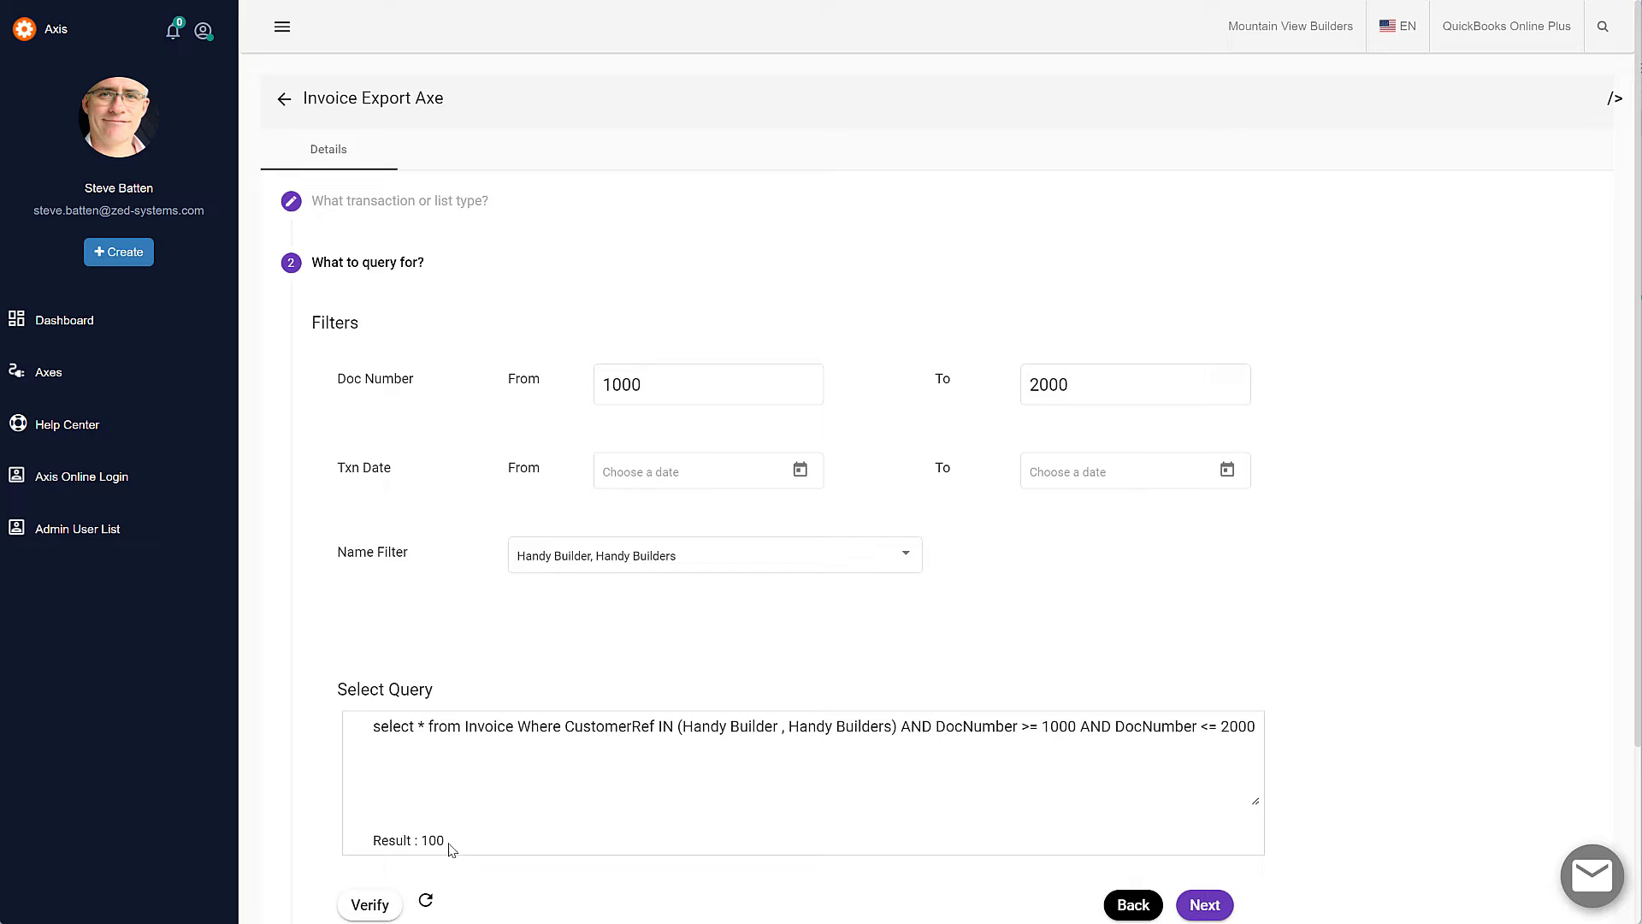
pyautogui.scroll(-1, 445, 863)
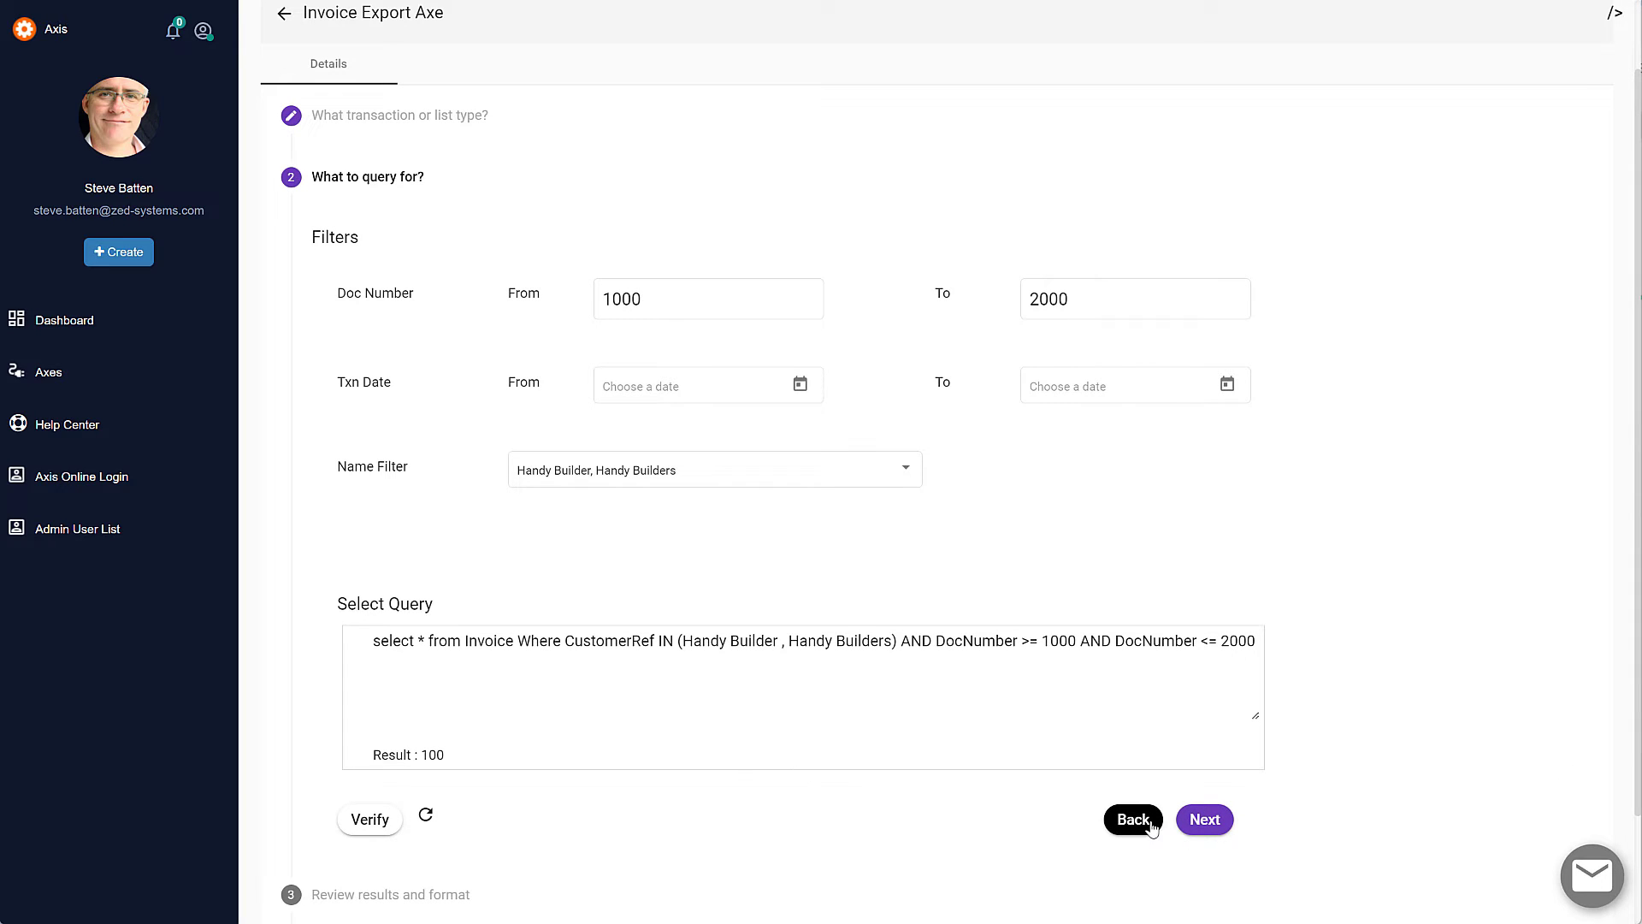
# - Review the matching invoices and remove the customerName grouping so they show as a flat list
pyautogui.click(1205, 820)
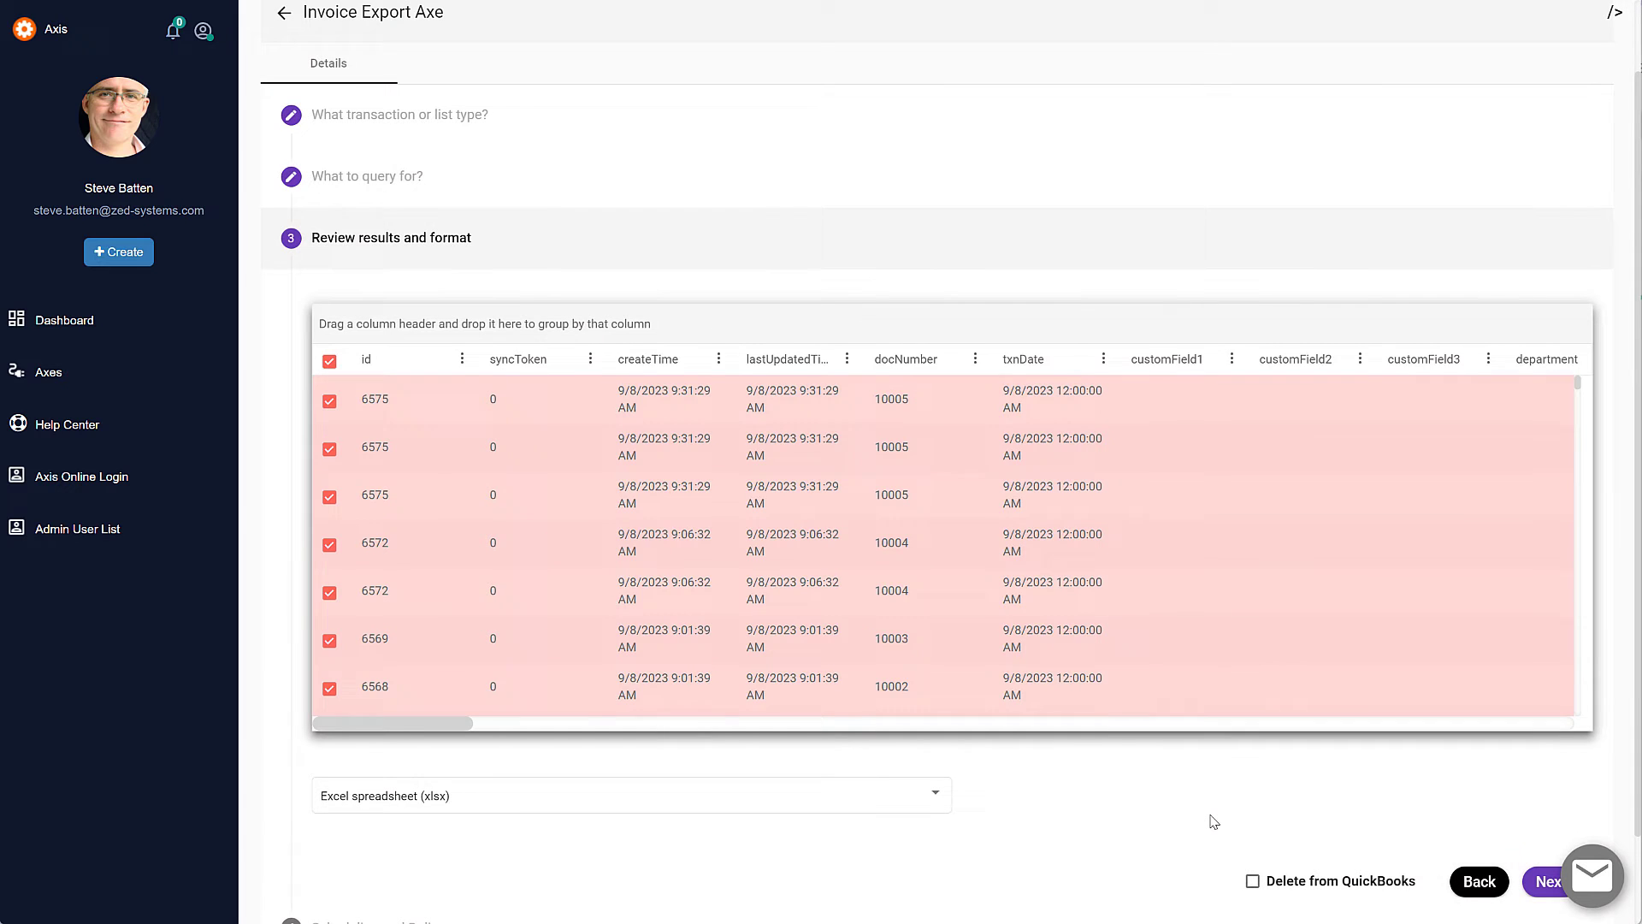
pyautogui.moveTo(402, 724)
pyautogui.mouseDown()
pyautogui.moveTo(904, 736)
pyautogui.moveTo(396, 739)
pyautogui.mouseUp()
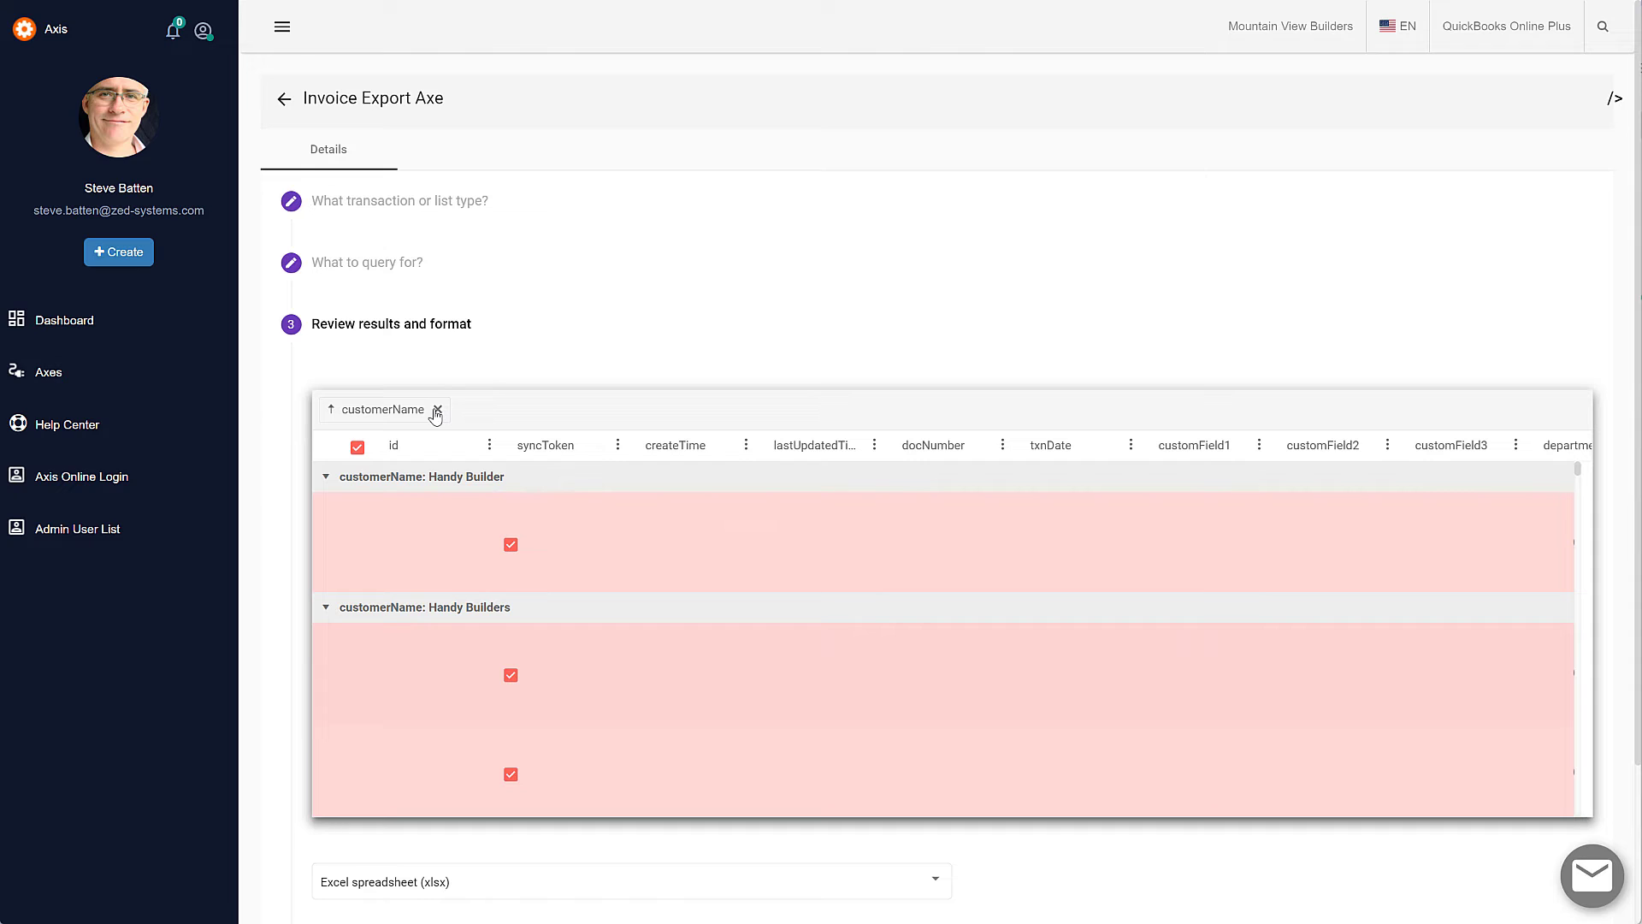
pyautogui.click(436, 410)
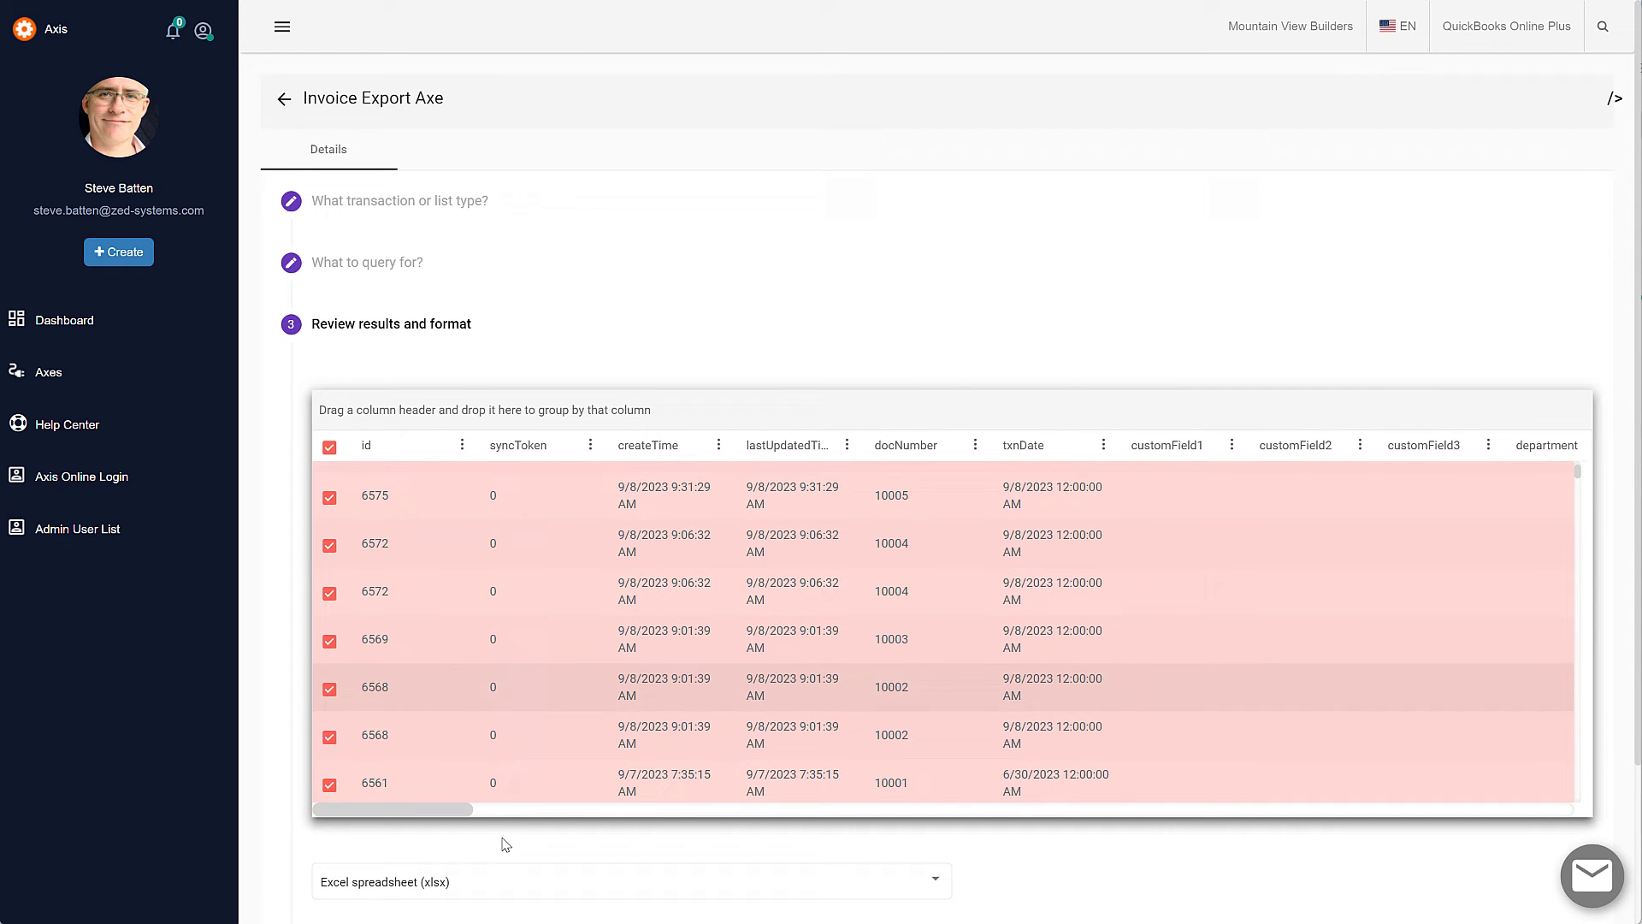
# - Choose Excel spreadsheet (xlsx) as the export format
pyautogui.click(513, 883)
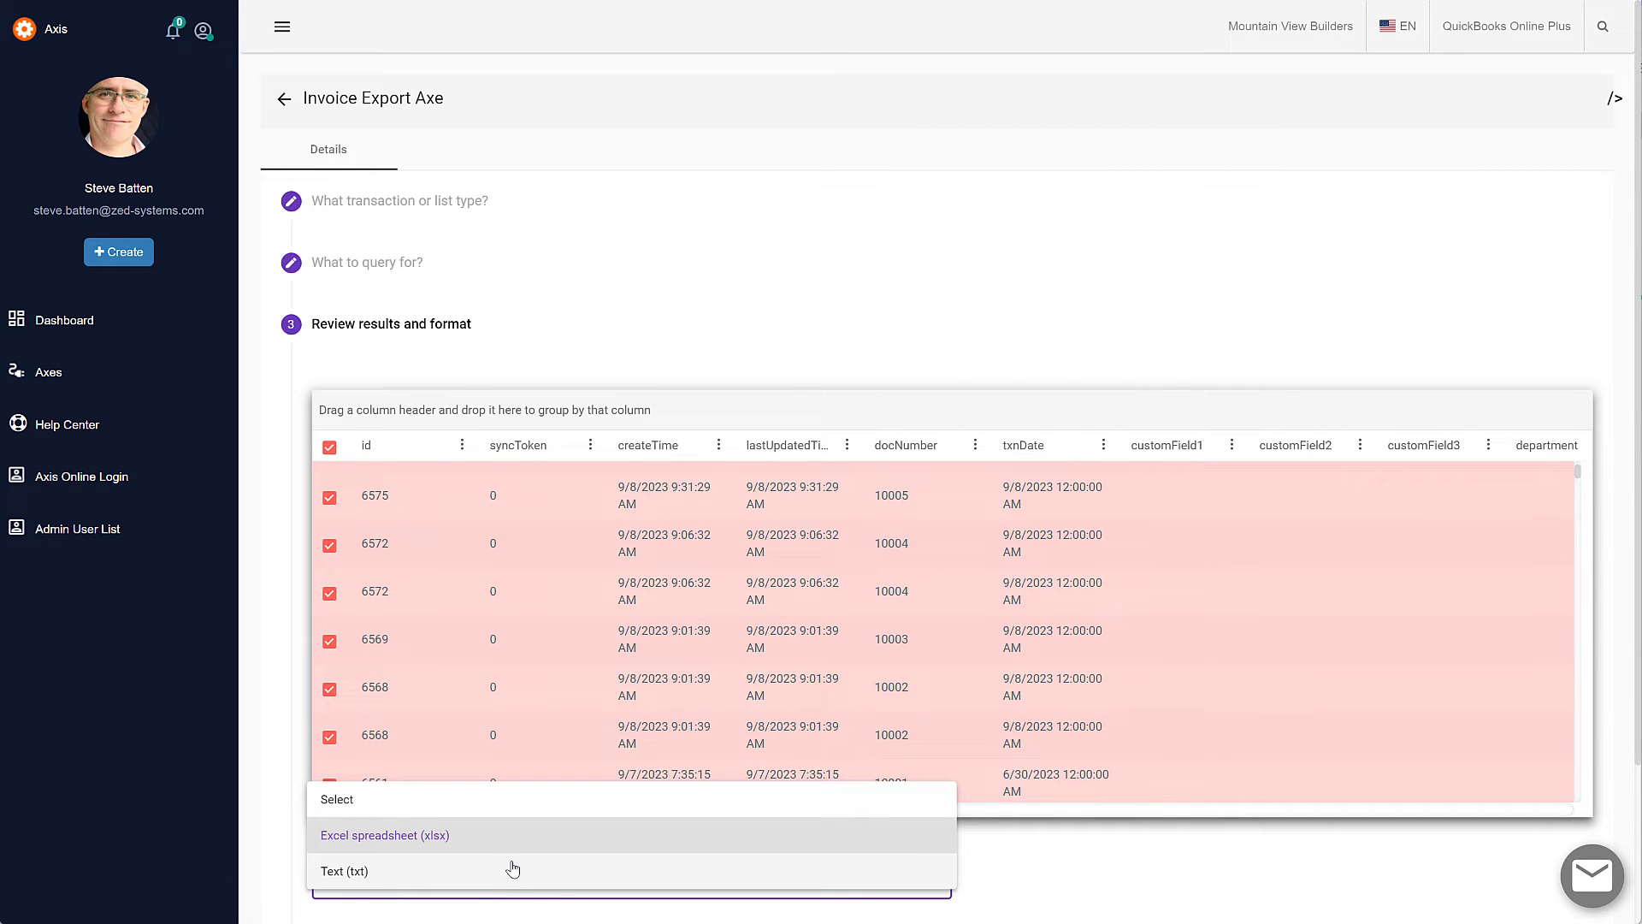
pyautogui.click(506, 835)
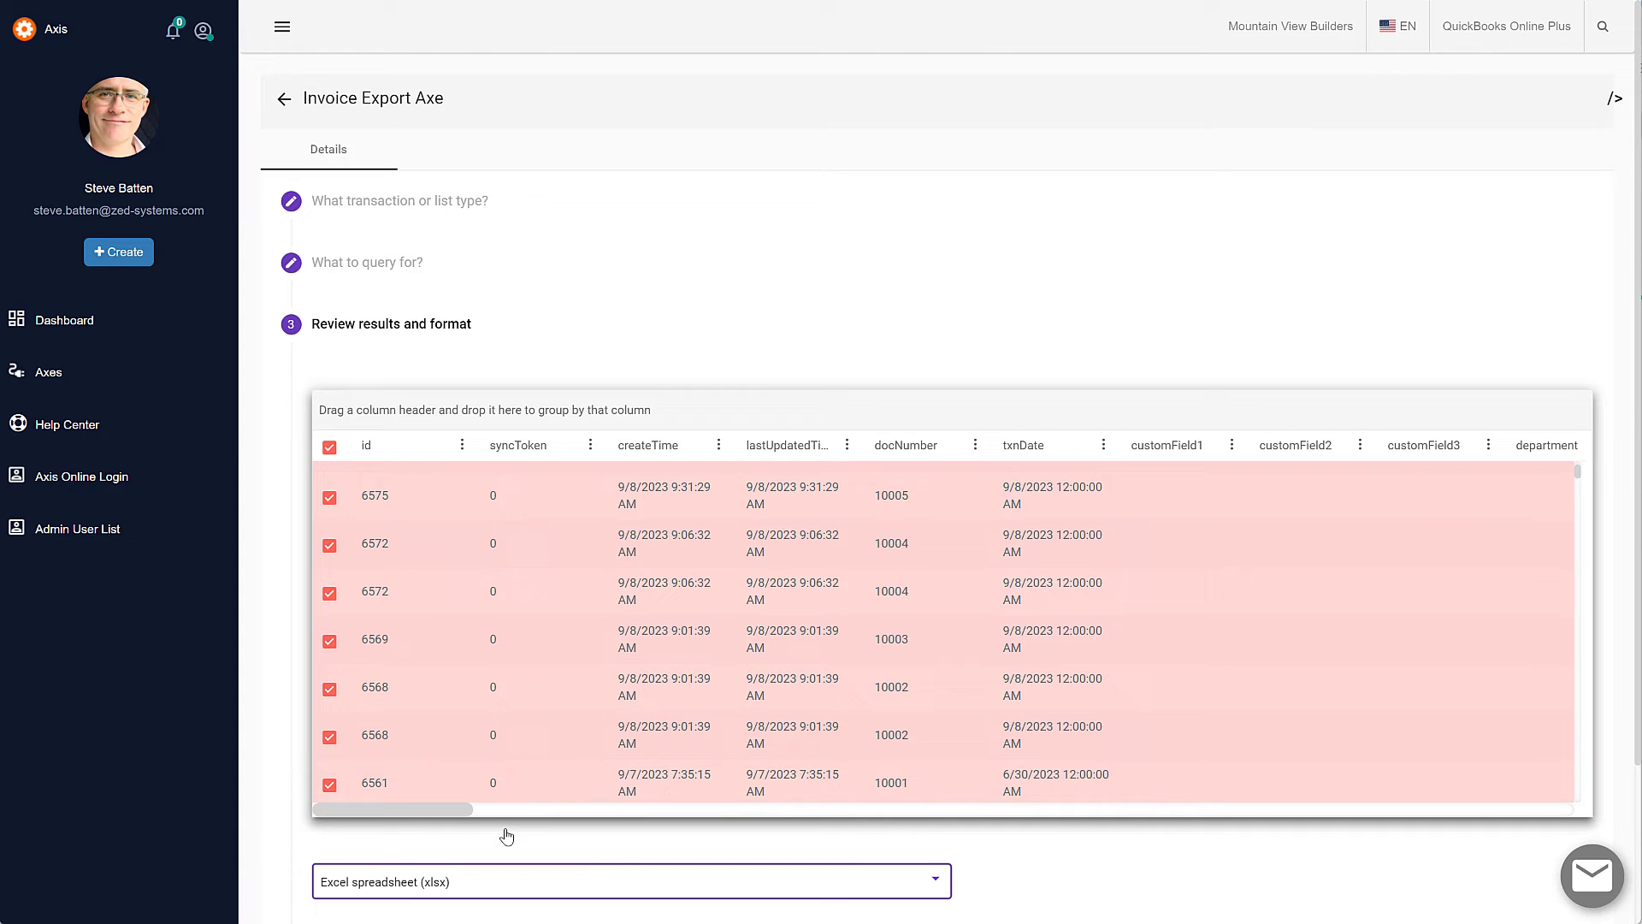
pyautogui.scroll(-2, 507, 836)
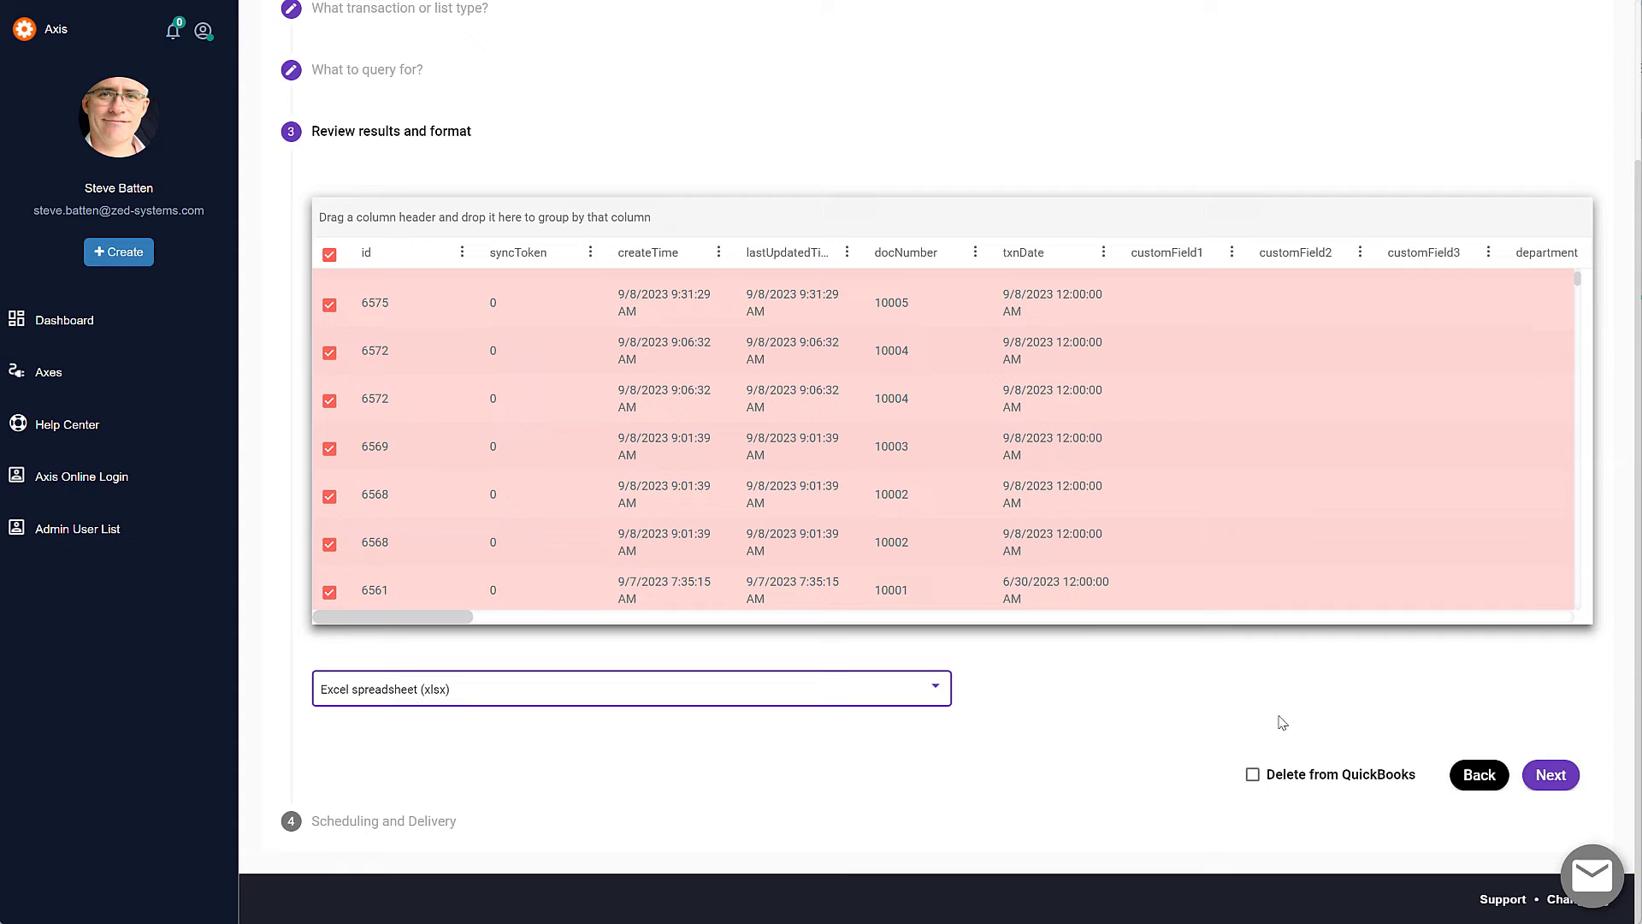
# - Keep scheduling on Manually, then save and run the axe to export Invoice (4).xlsx
pyautogui.click(1549, 774)
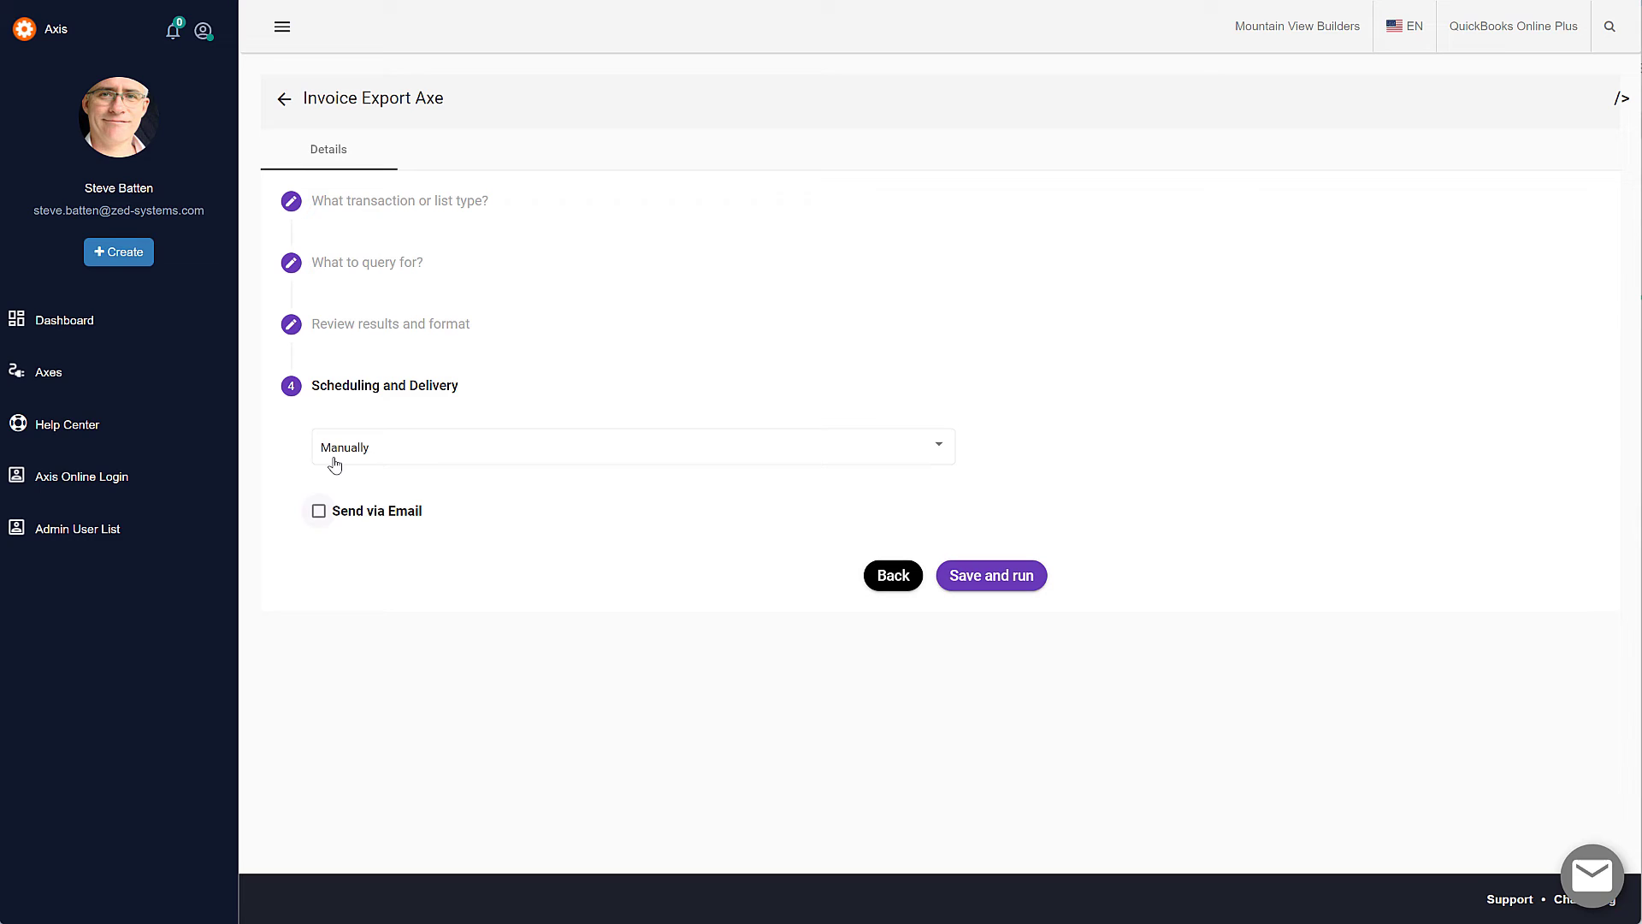
pyautogui.click(1011, 582)
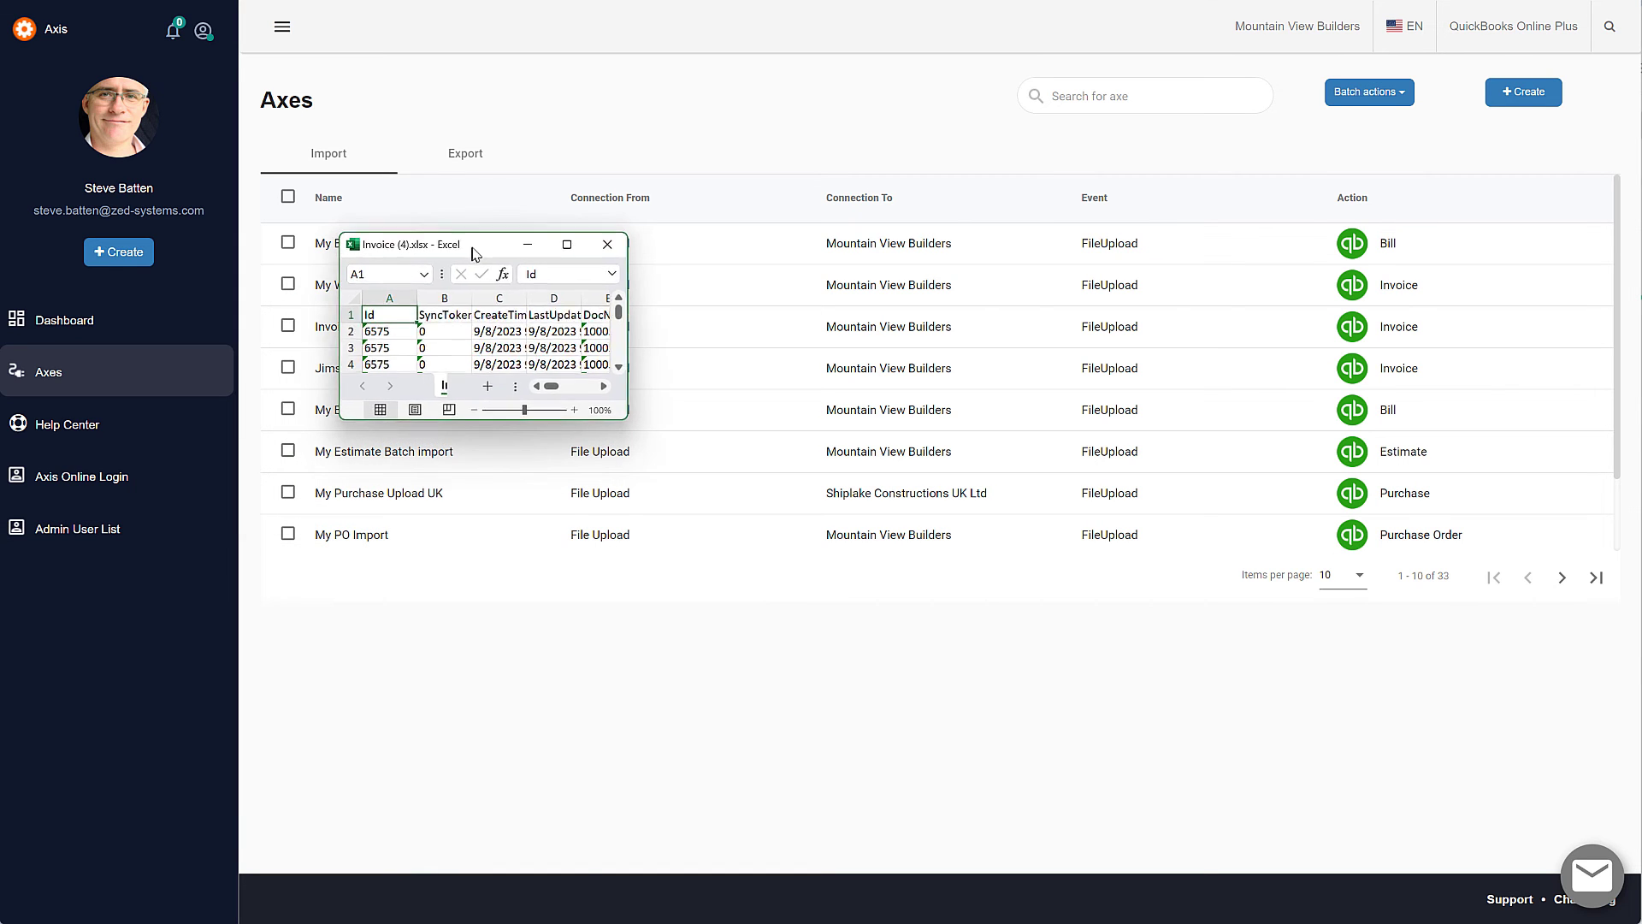
# - Enlarge the Invoice (4).xlsx Excel window and scroll through the invoice rows
pyautogui.moveTo(624, 415); pyautogui.dragTo(1550, 737)
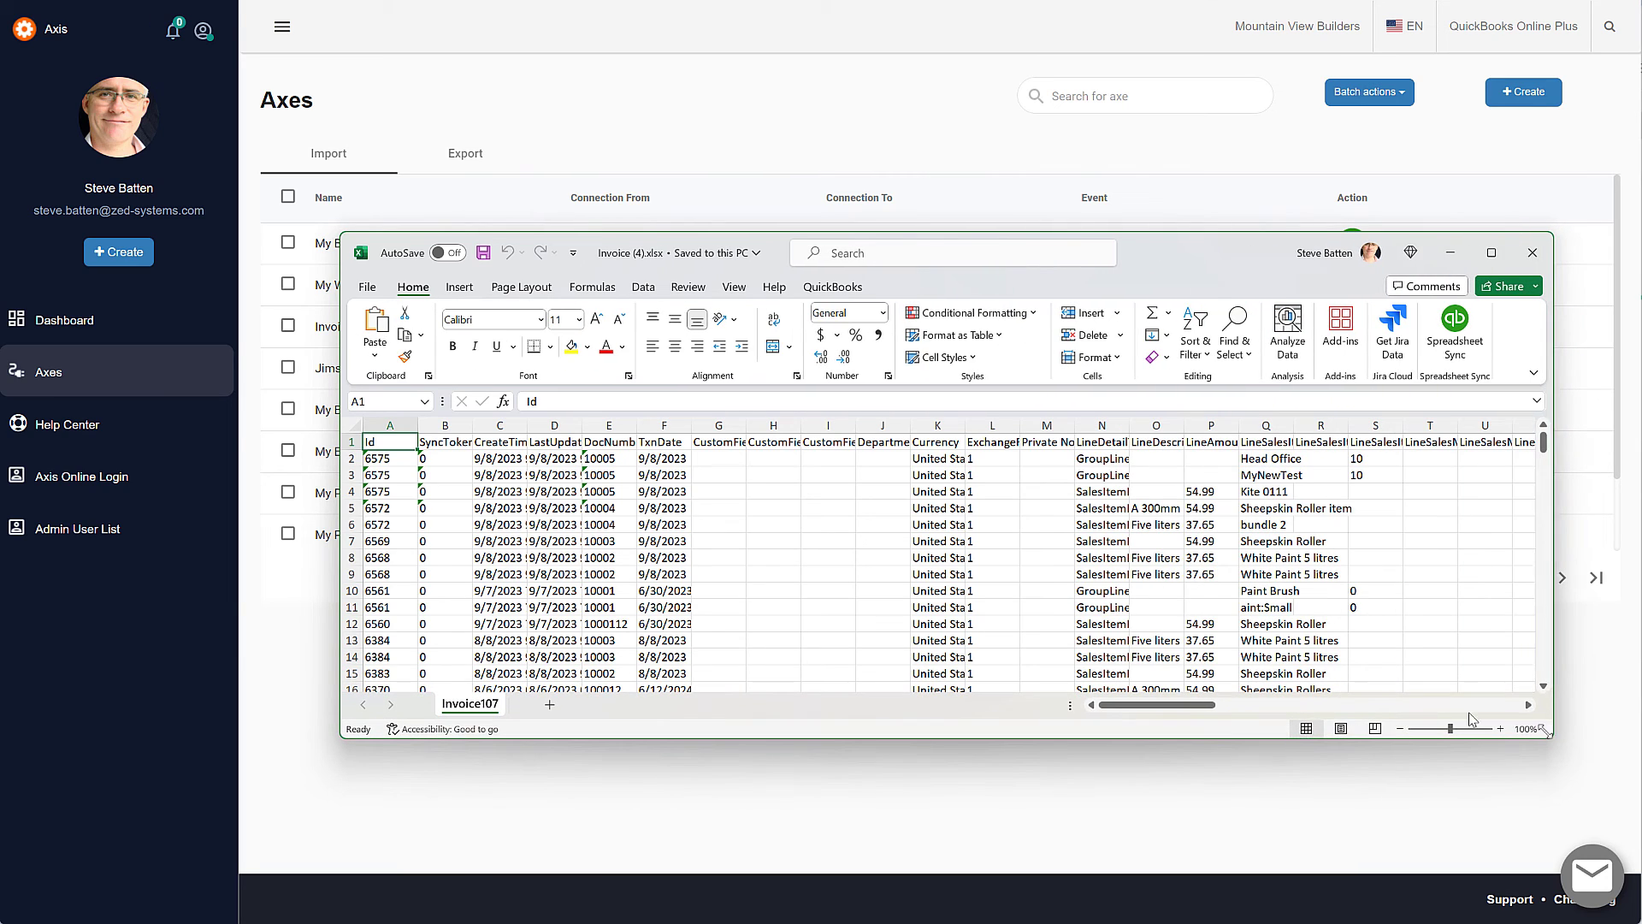
pyautogui.scroll(-8, 707, 534)
pyautogui.scroll(-20, 707, 534)
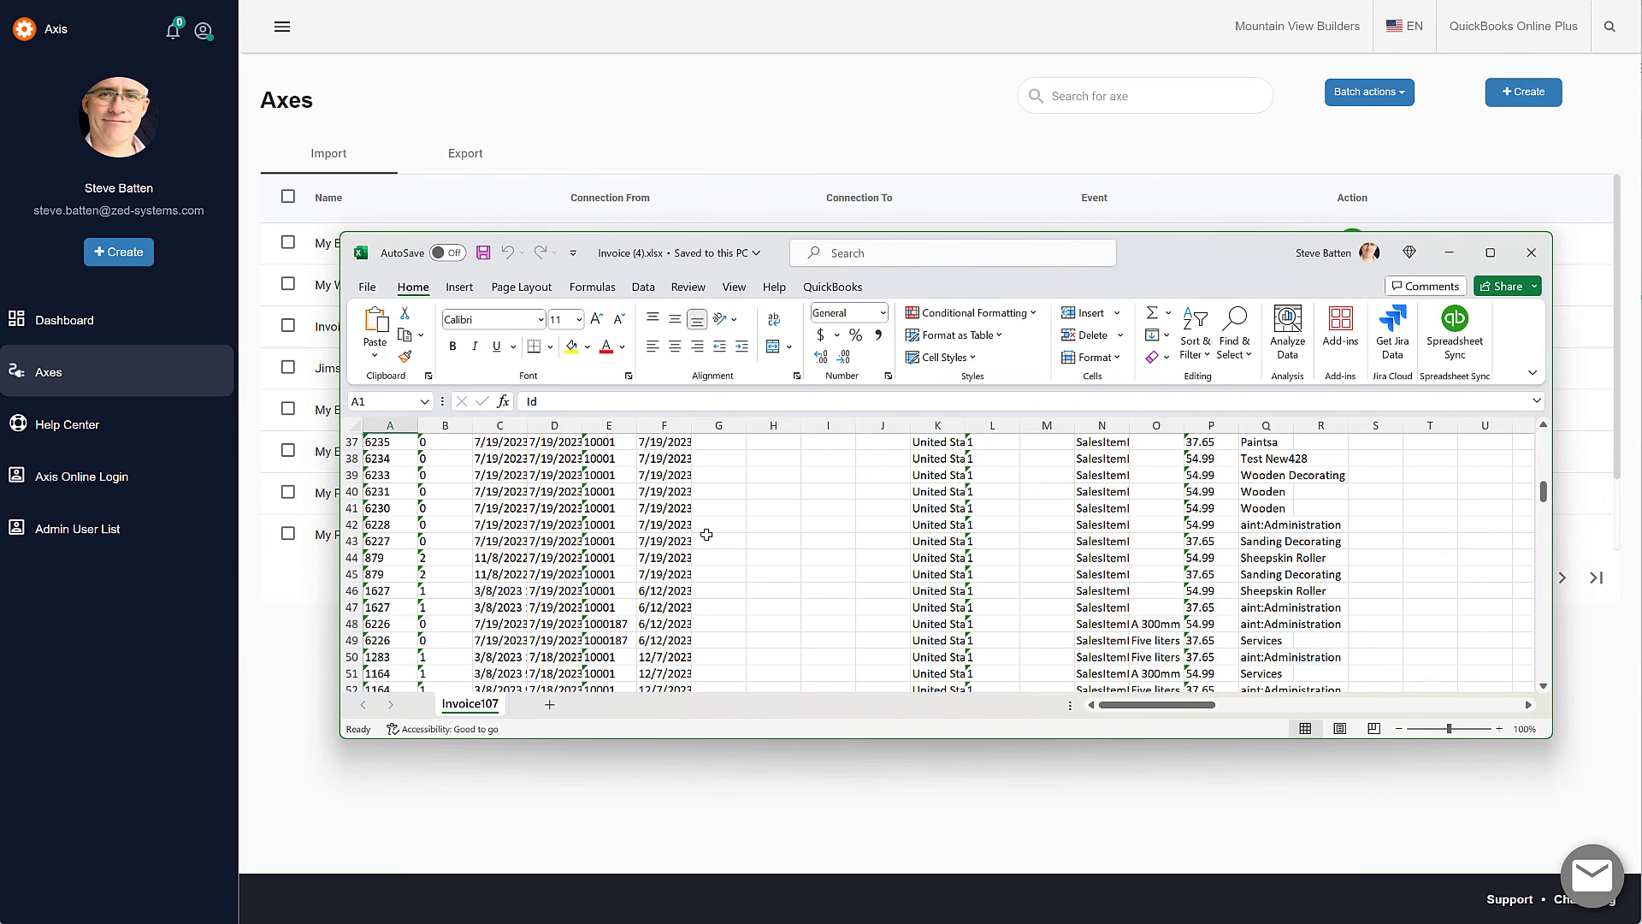
# - Close Excel, check the export run on the Dashboard, and find Invoice Export Axe among the export axes
pyautogui.click(266, 532)
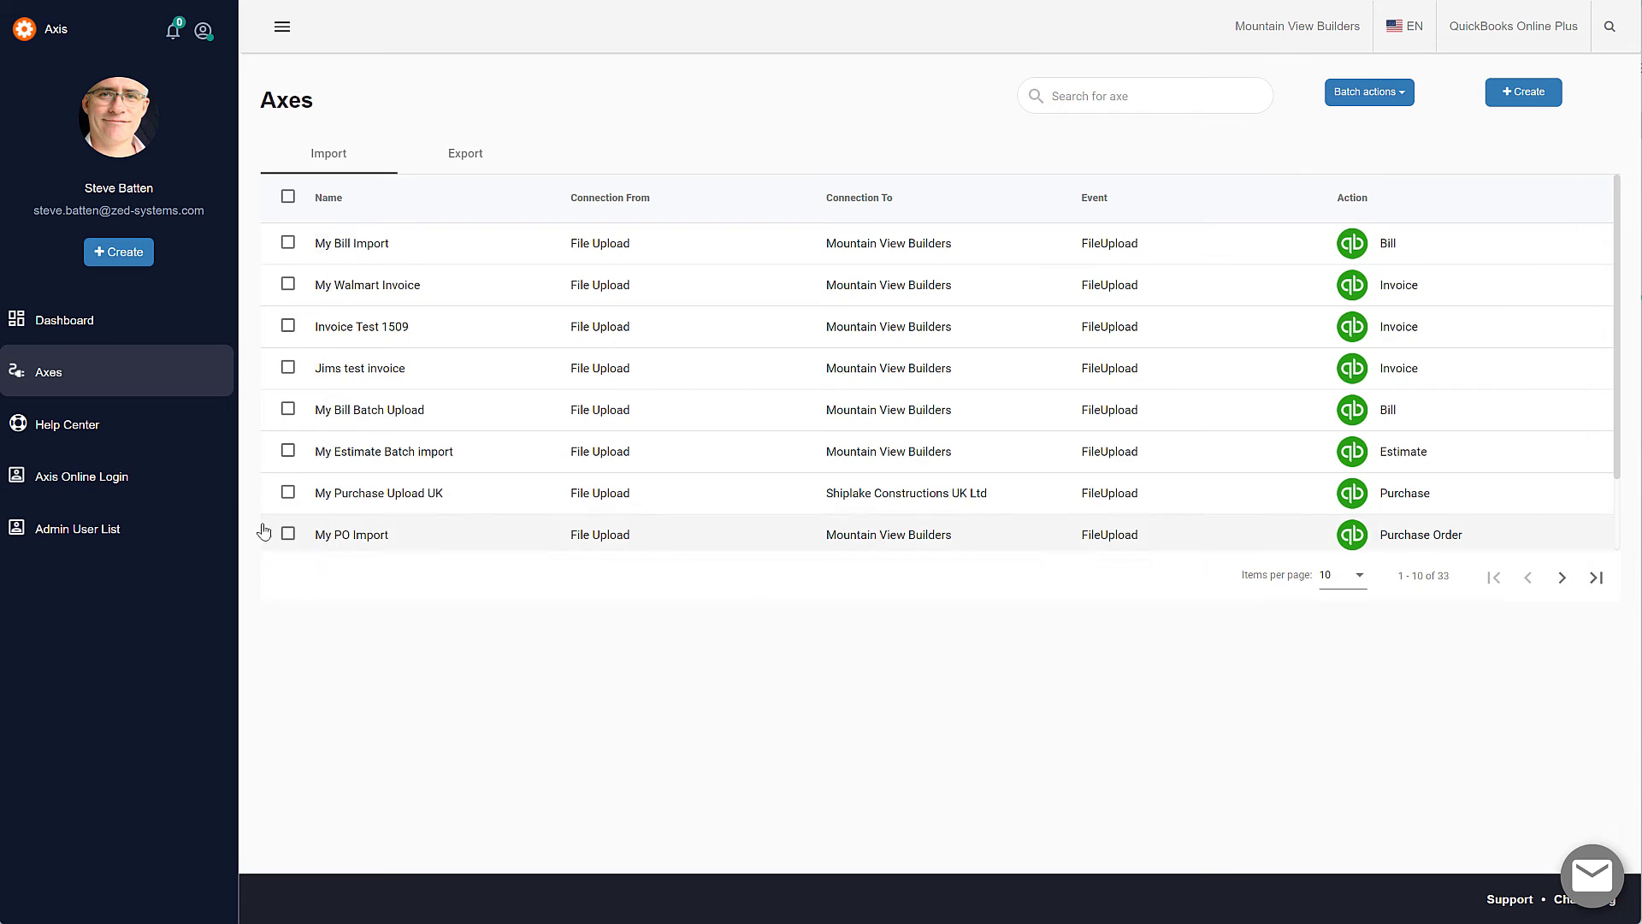
pyautogui.click(106, 331)
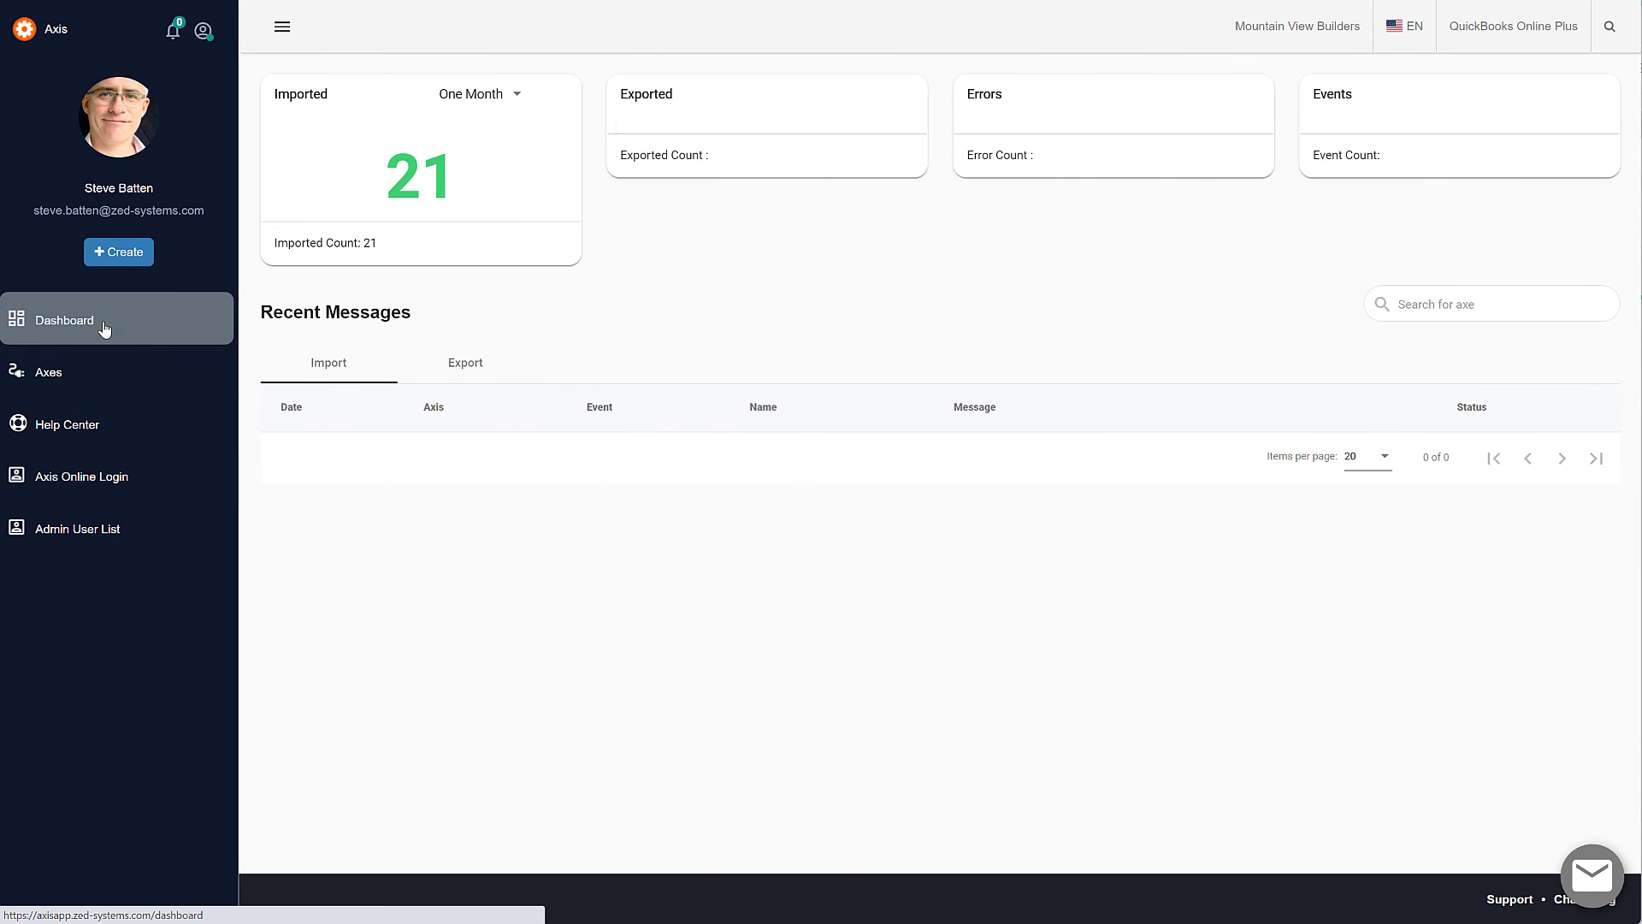
pyautogui.click(461, 366)
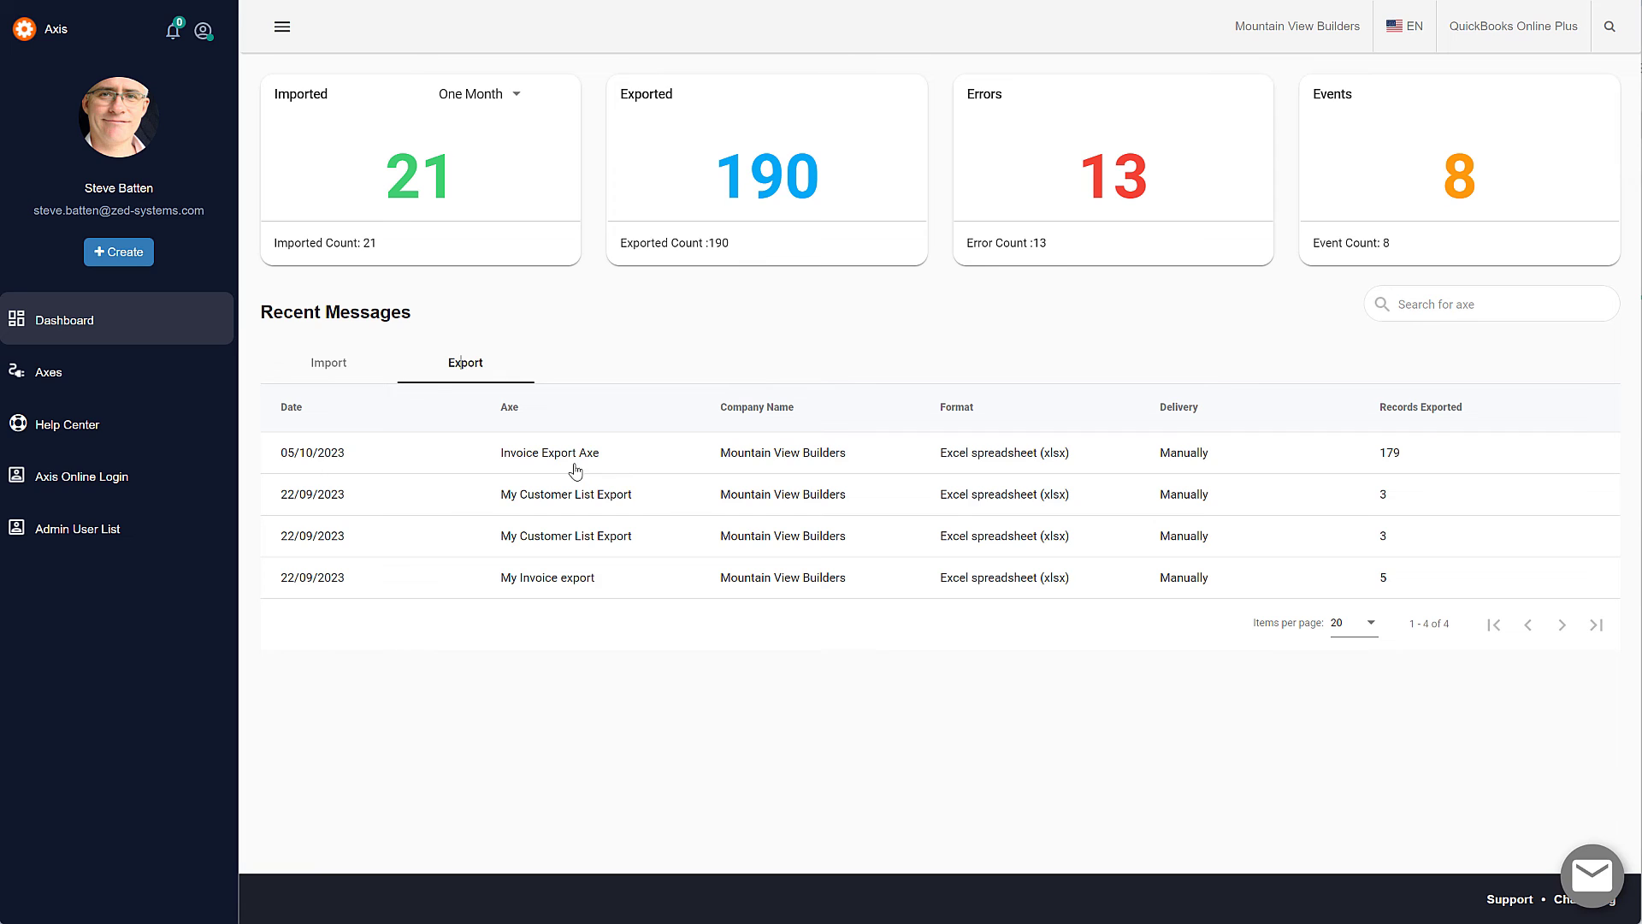
pyautogui.click(53, 382)
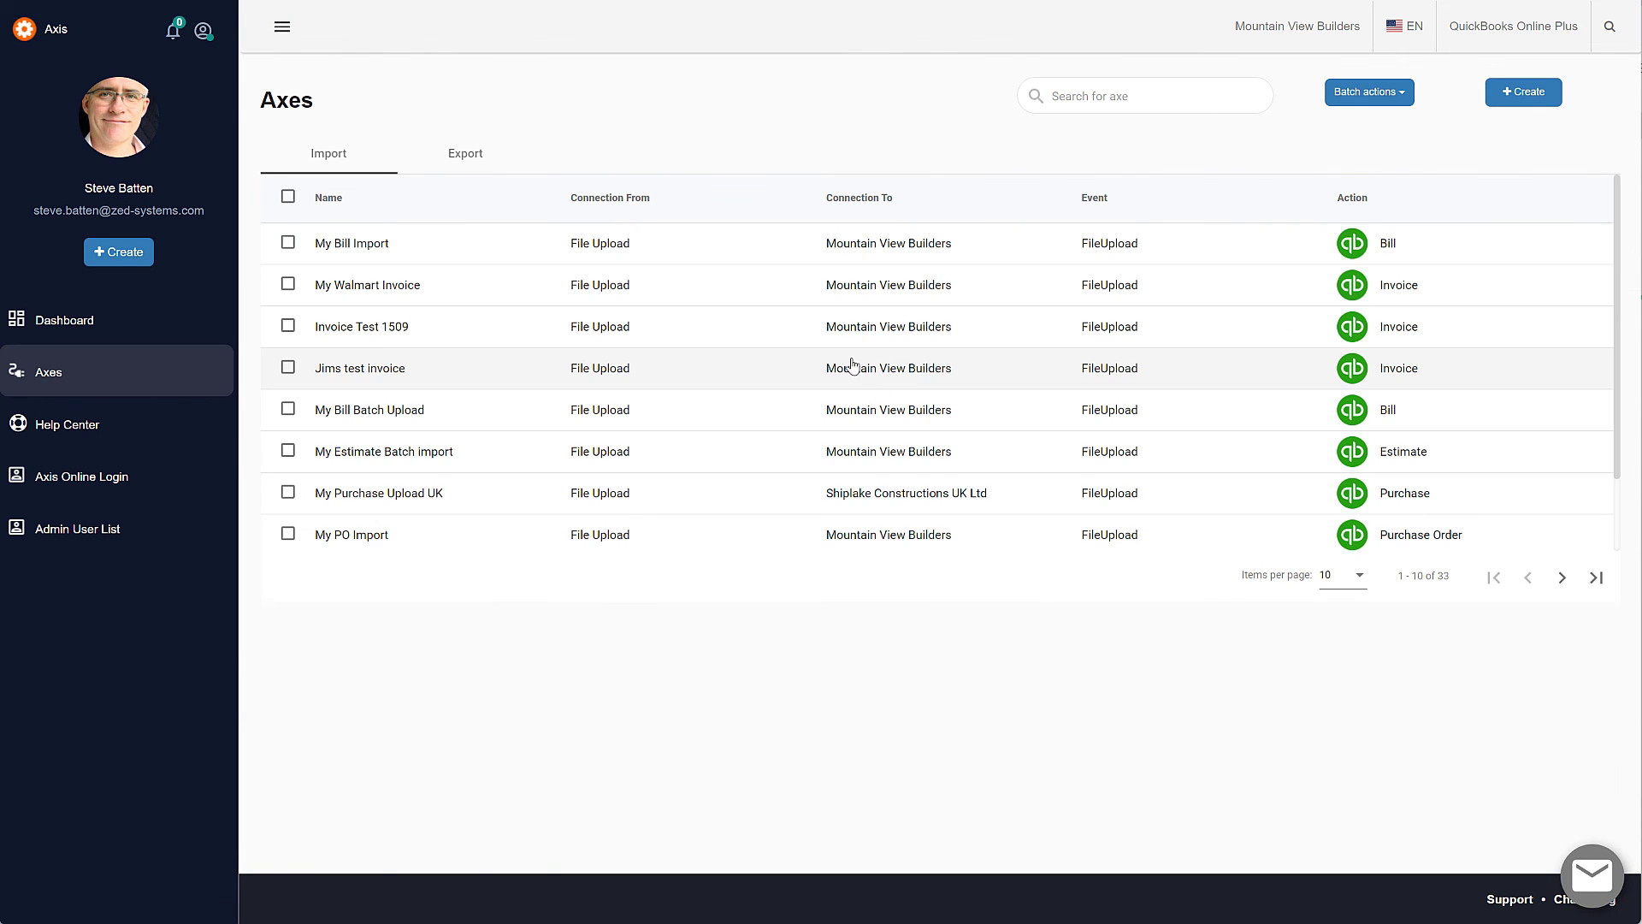
pyautogui.click(462, 157)
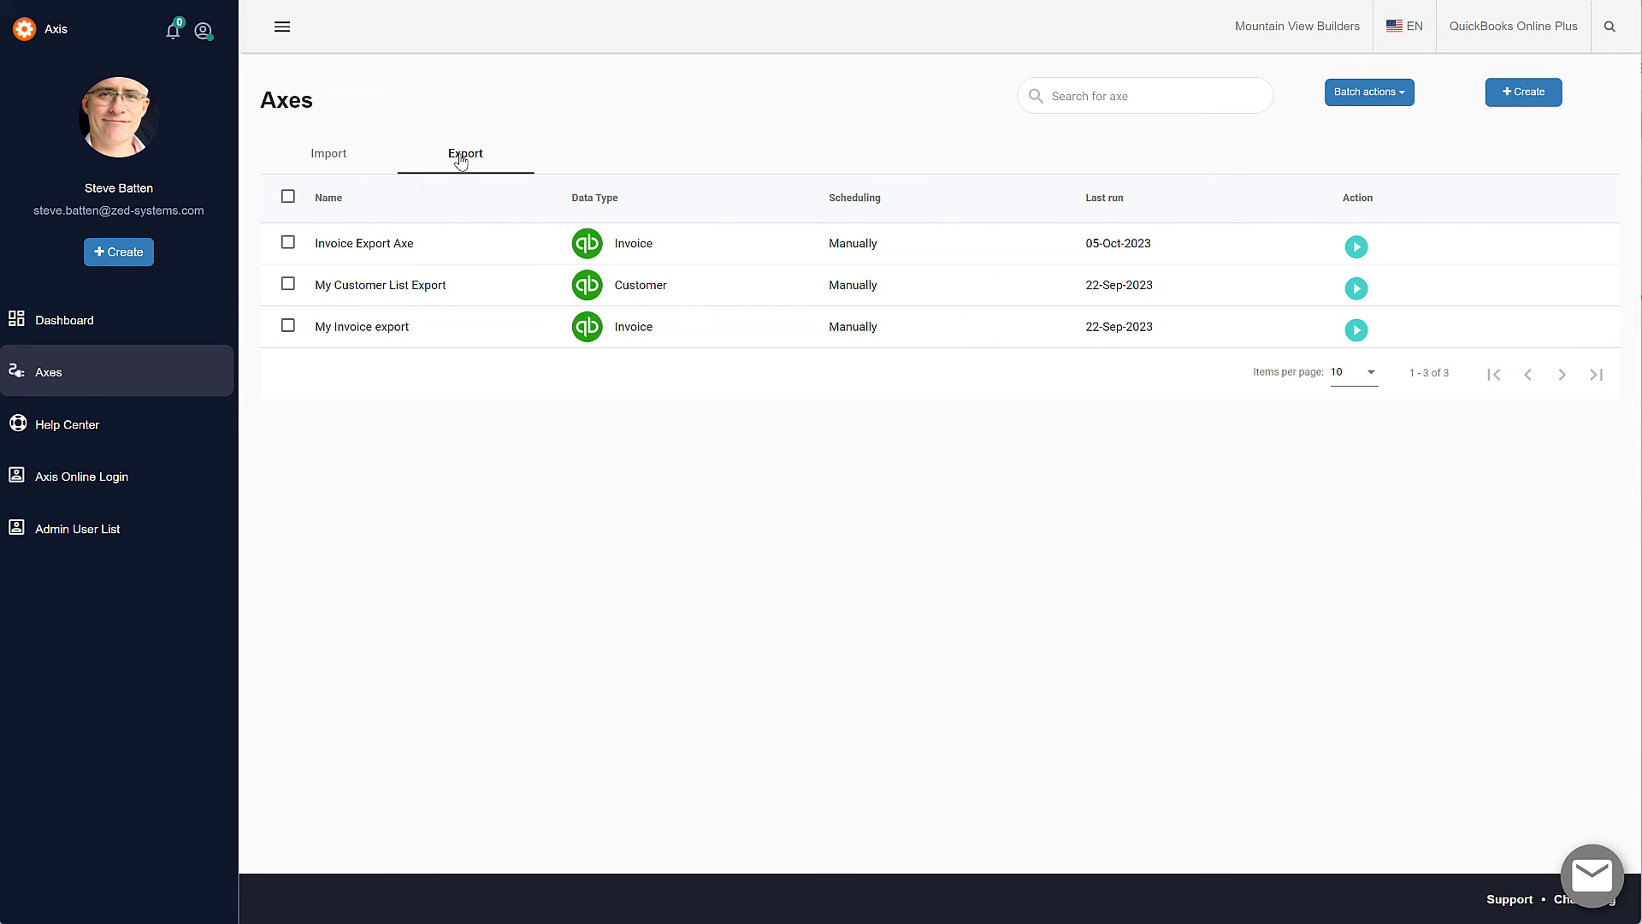